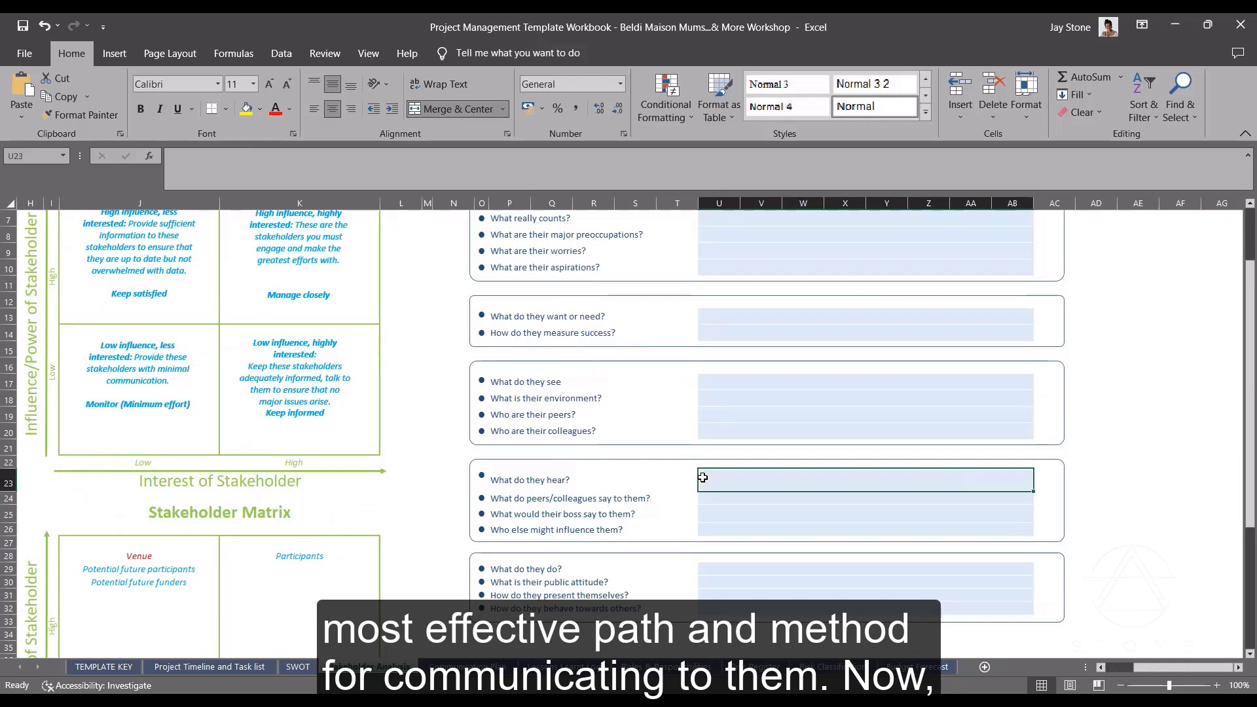
# Step: Look over the Stakeholder Empathy Mapping area and the high-influence, highly interested quadrant on Stakeholder Analysis
pyautogui.scroll(2, 702, 477)
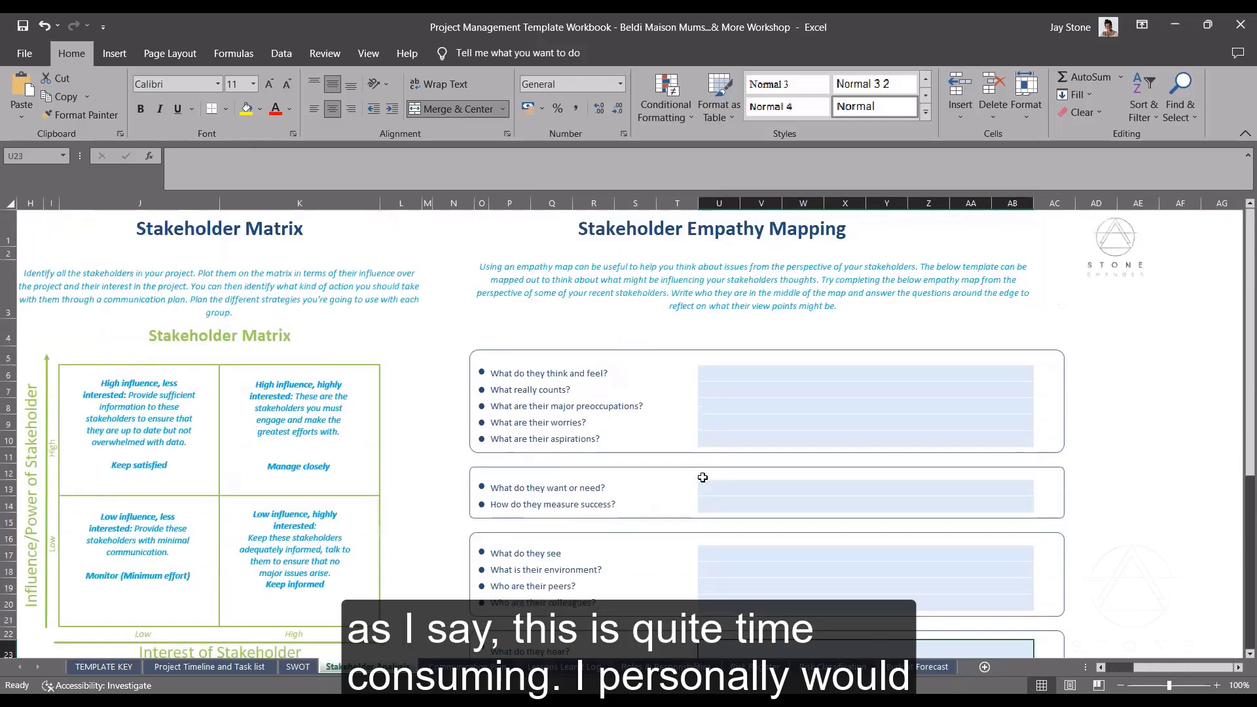
pyautogui.click(772, 211)
pyautogui.moveTo(772, 212); pyautogui.dragTo(1050, 545)
pyautogui.click(282, 422)
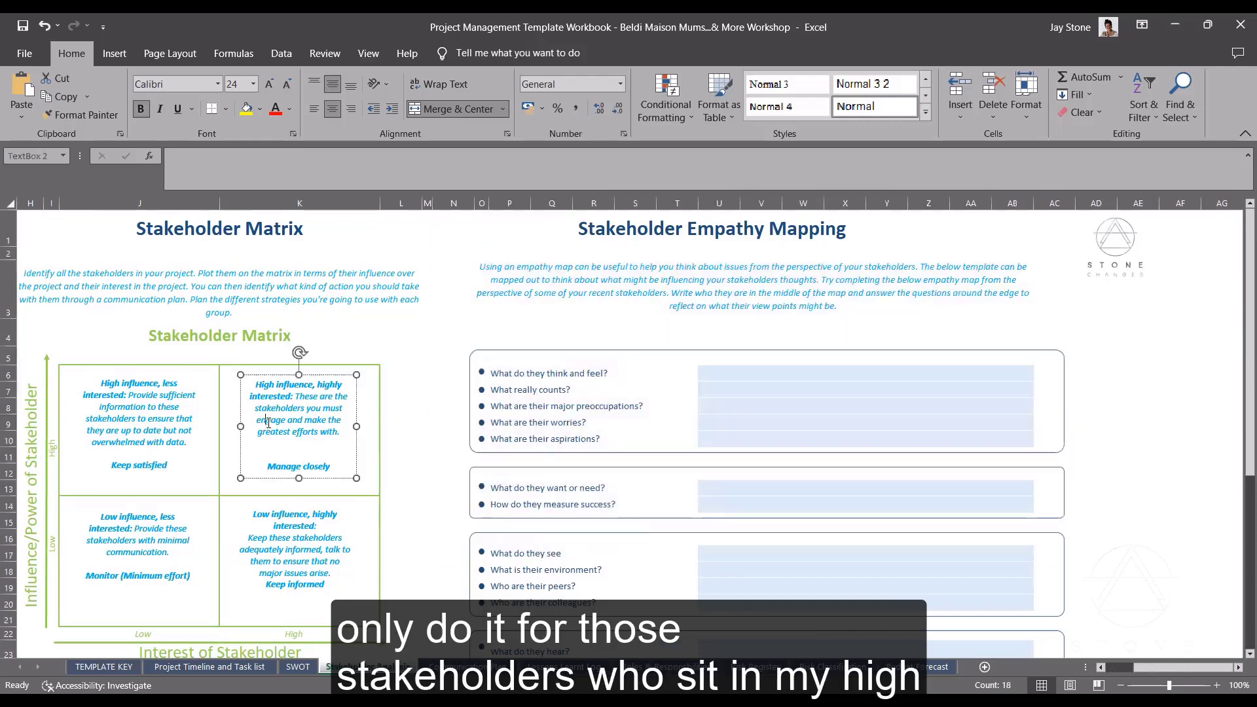
pyautogui.click(239, 370)
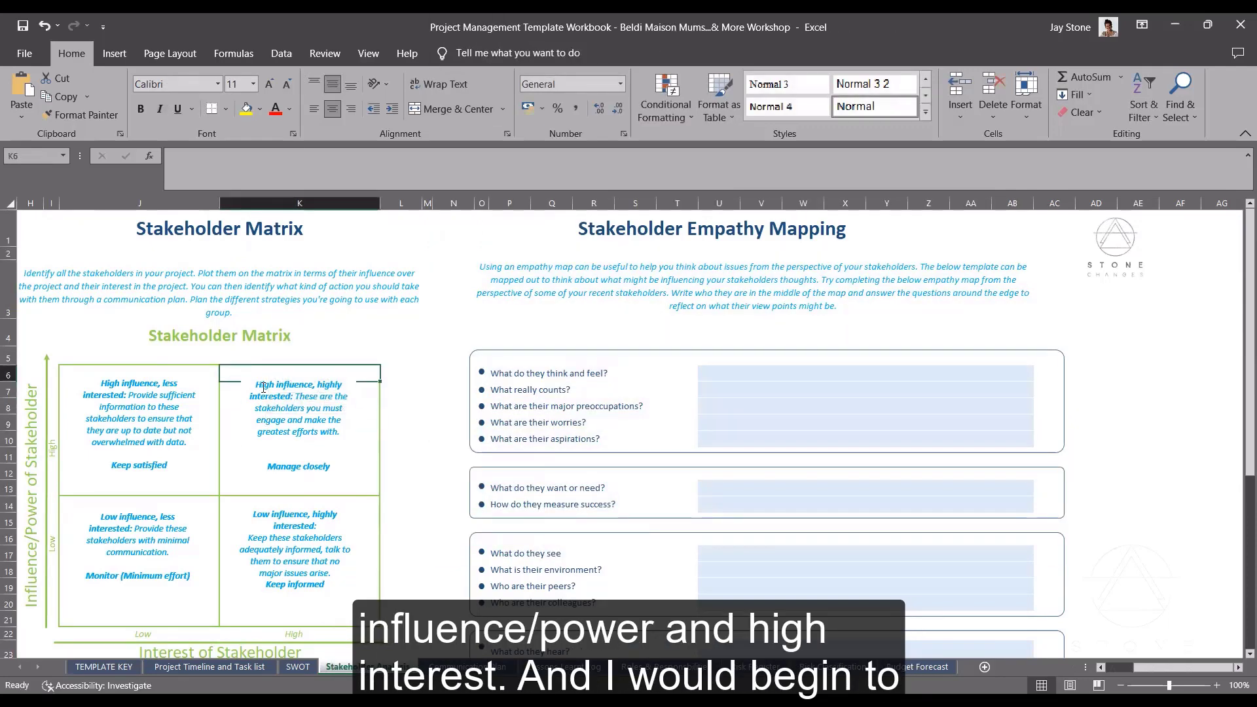
pyautogui.scroll(-7, 737, 442)
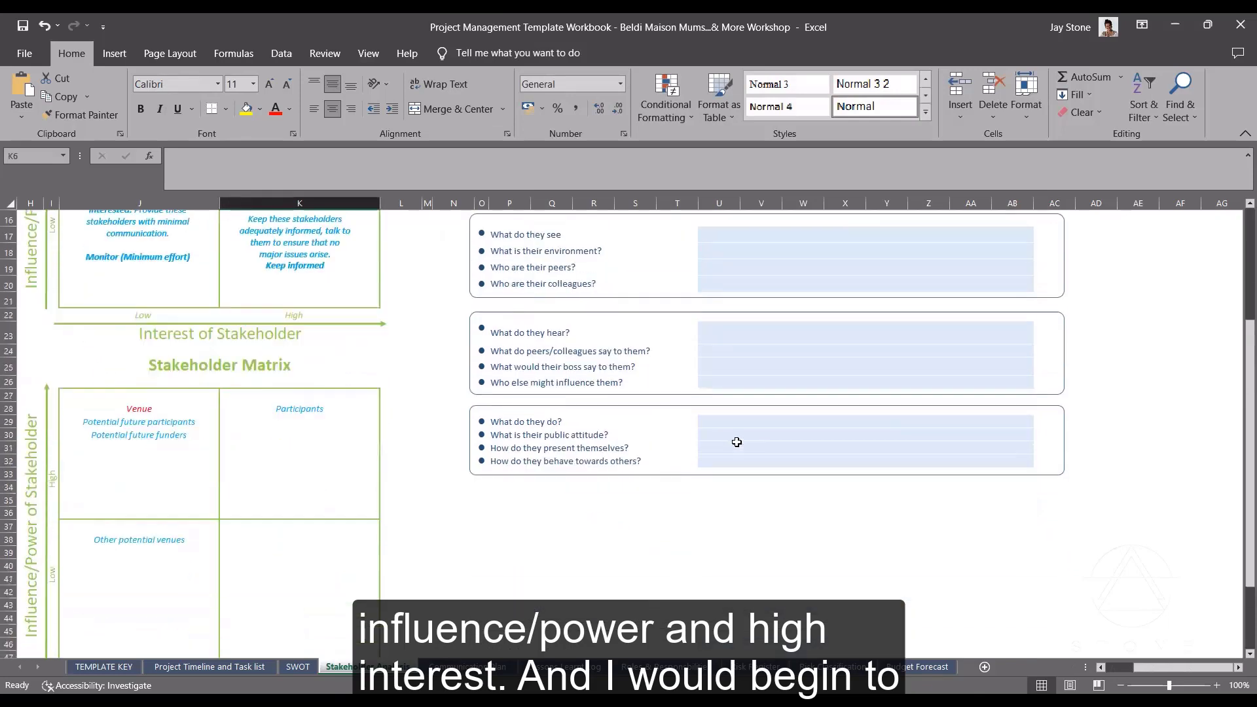
pyautogui.scroll(7, 736, 442)
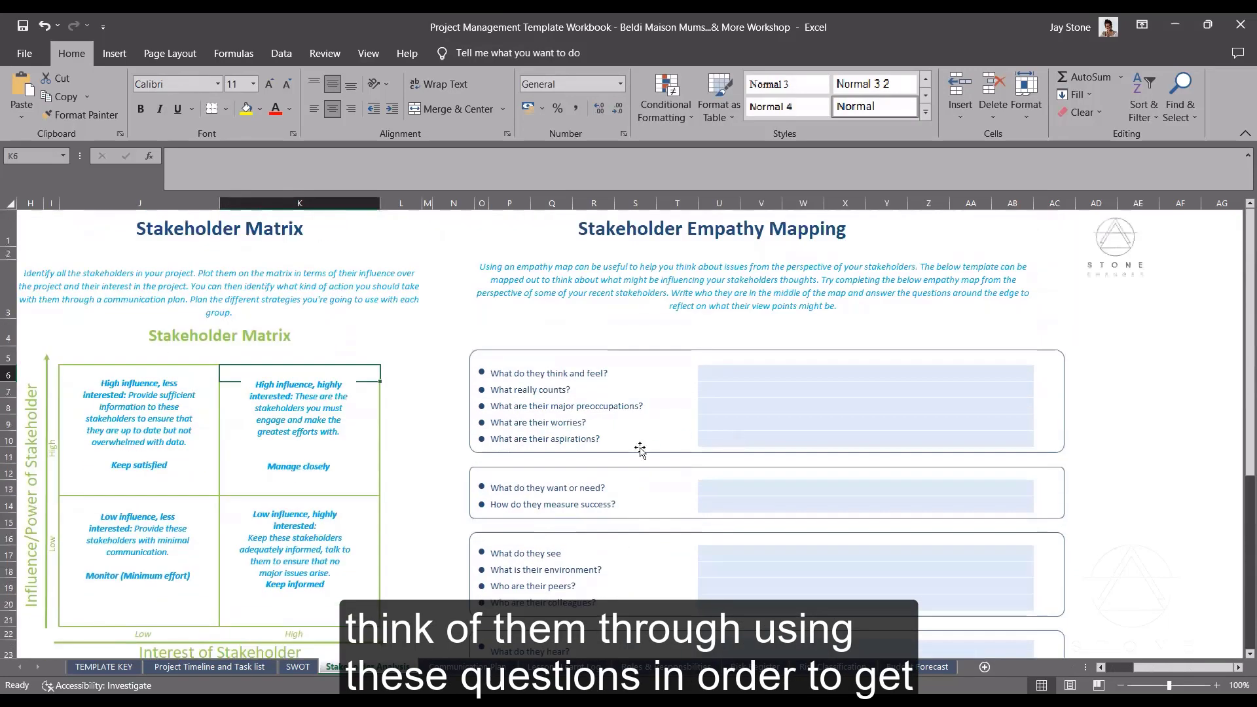
pyautogui.scroll(-1, 646, 501)
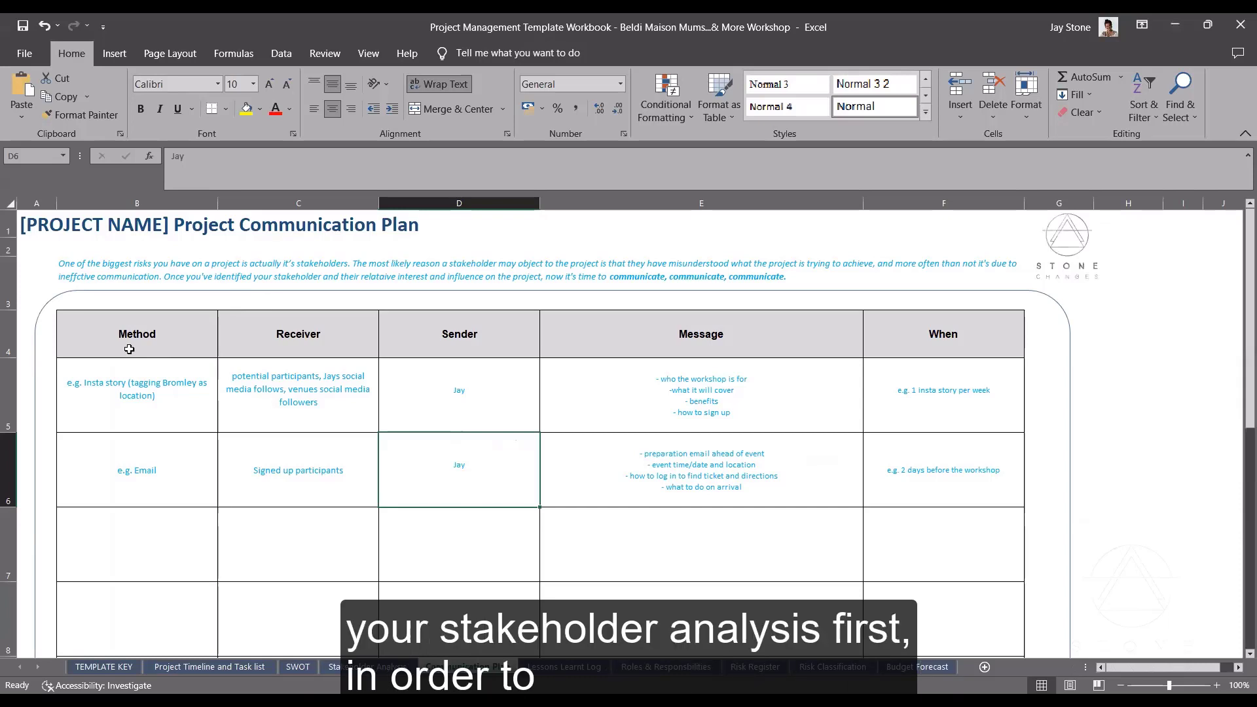
# Step: Review the Insta story and e.g. Email examples in the Method column, keeping the existing data
pyautogui.click(136, 409)
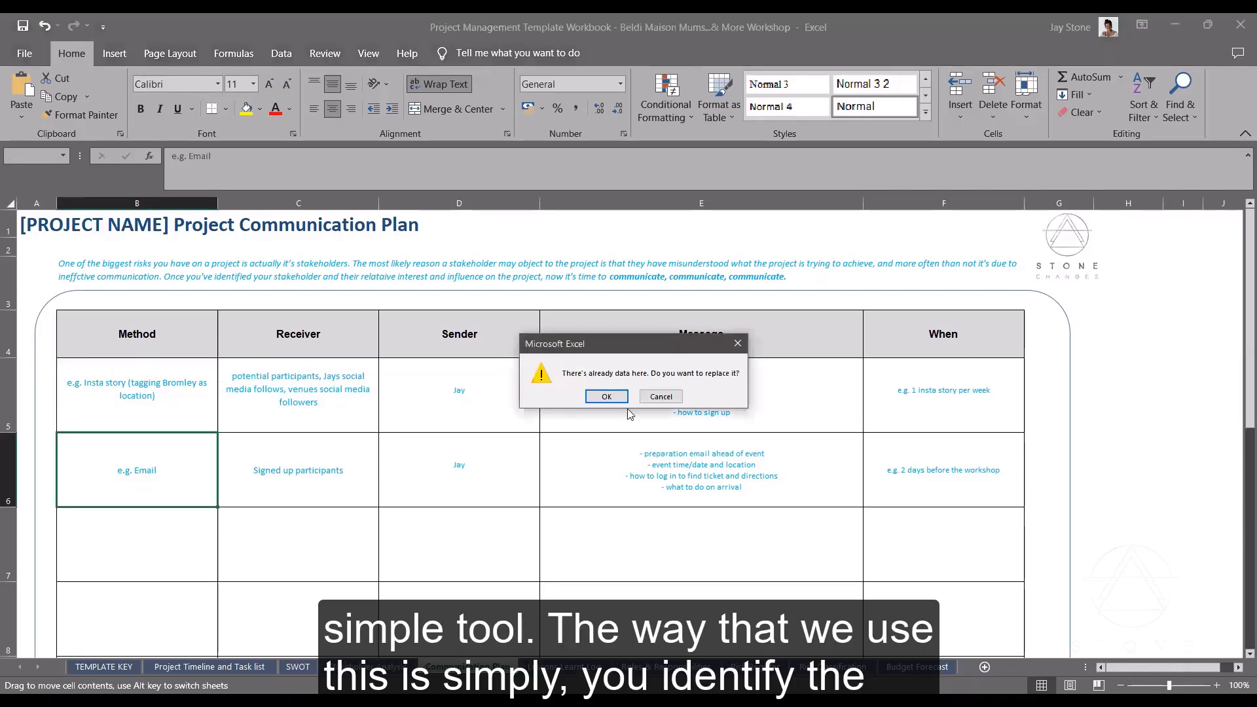
pyautogui.click(660, 397)
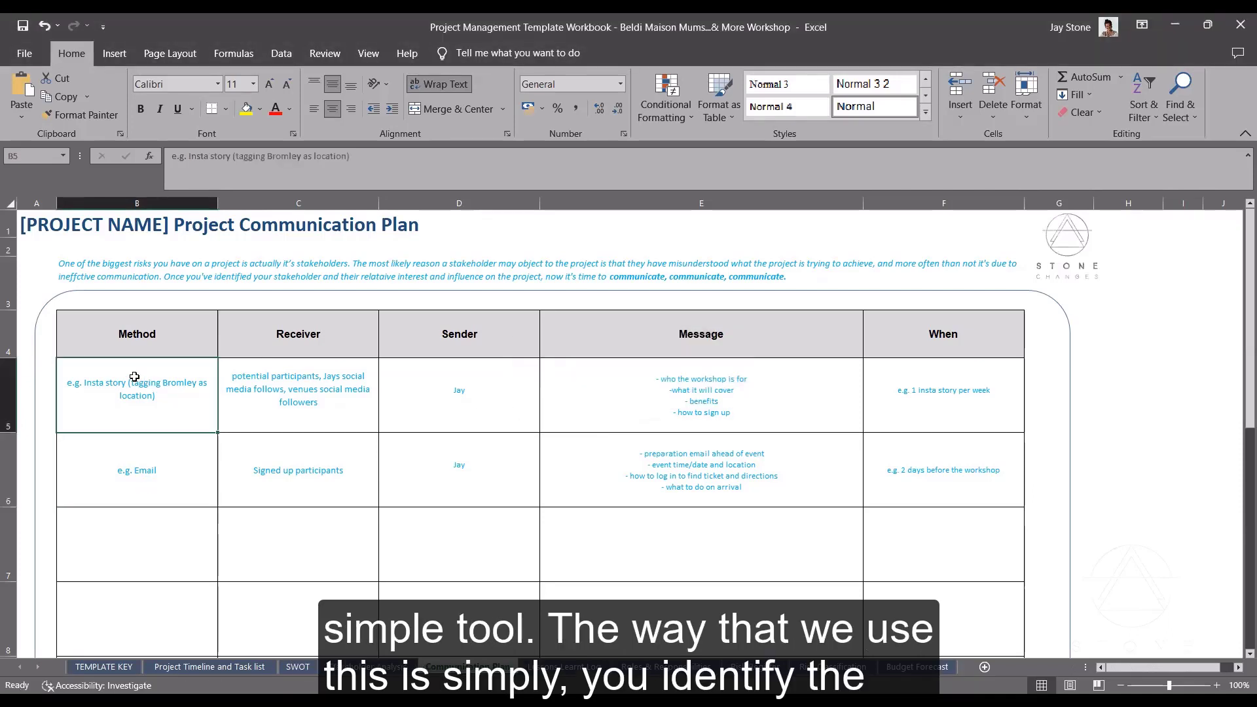
pyautogui.click(134, 327)
pyautogui.click(126, 395)
pyautogui.click(127, 342)
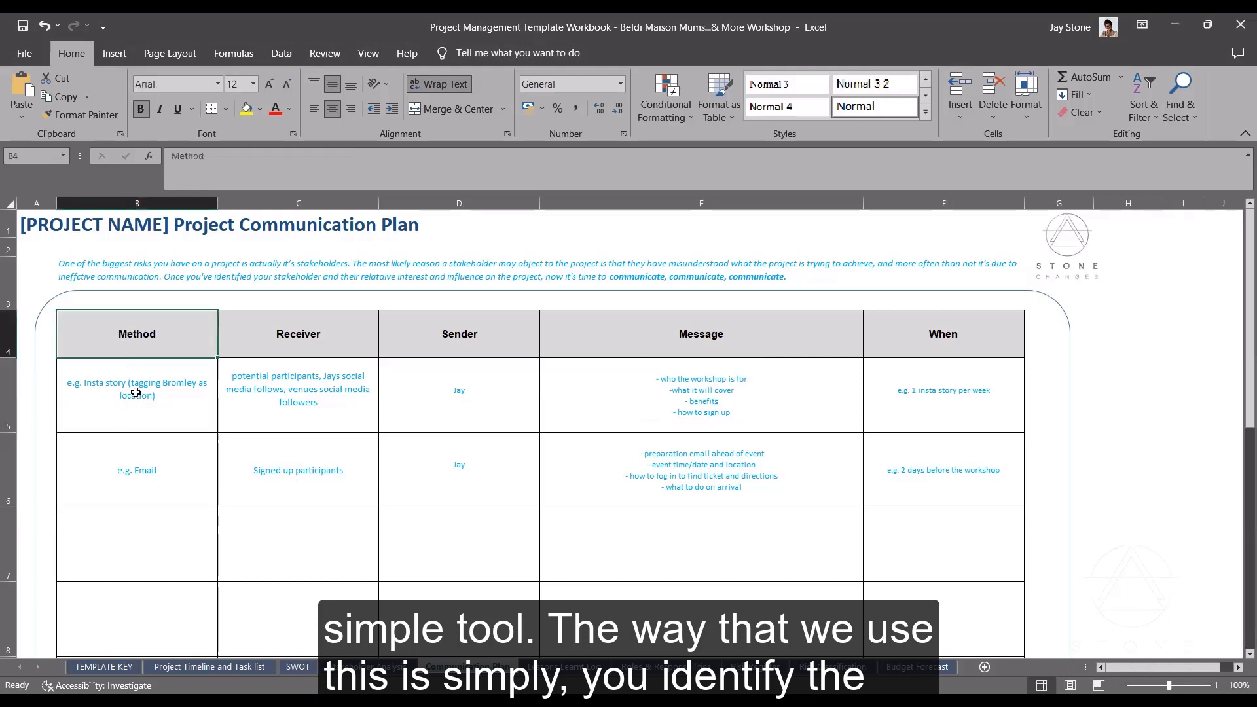
pyautogui.click(135, 395)
pyautogui.click(128, 465)
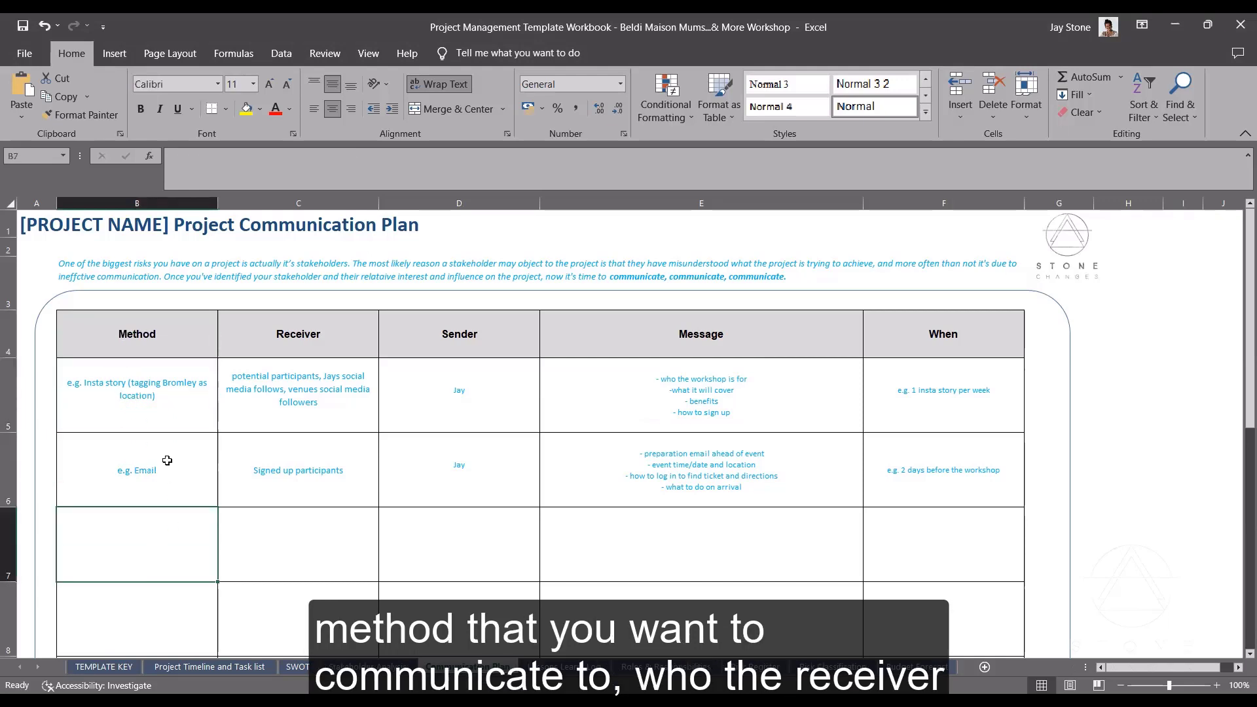
pyautogui.click(154, 557)
pyautogui.click(165, 445)
pyautogui.click(168, 406)
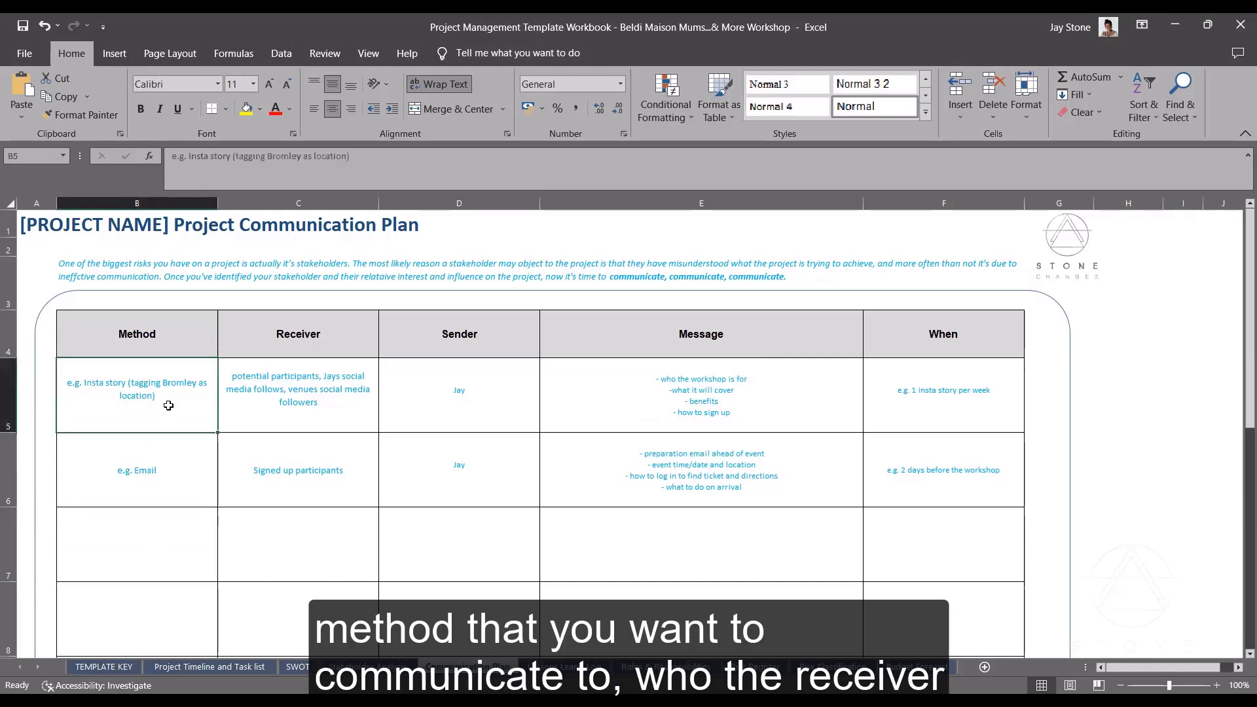
# Step: Check the Receiver, Sender, Message and weekly When examples for the Insta story row
pyautogui.click(309, 343)
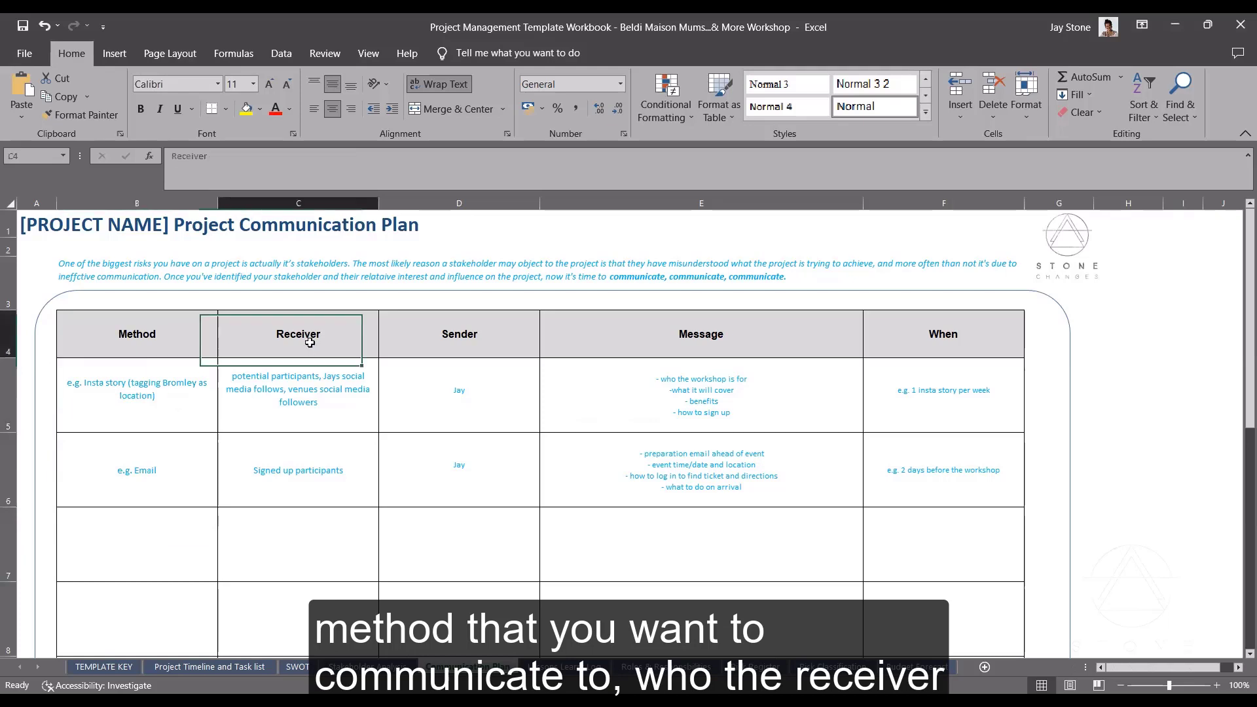
pyautogui.click(306, 387)
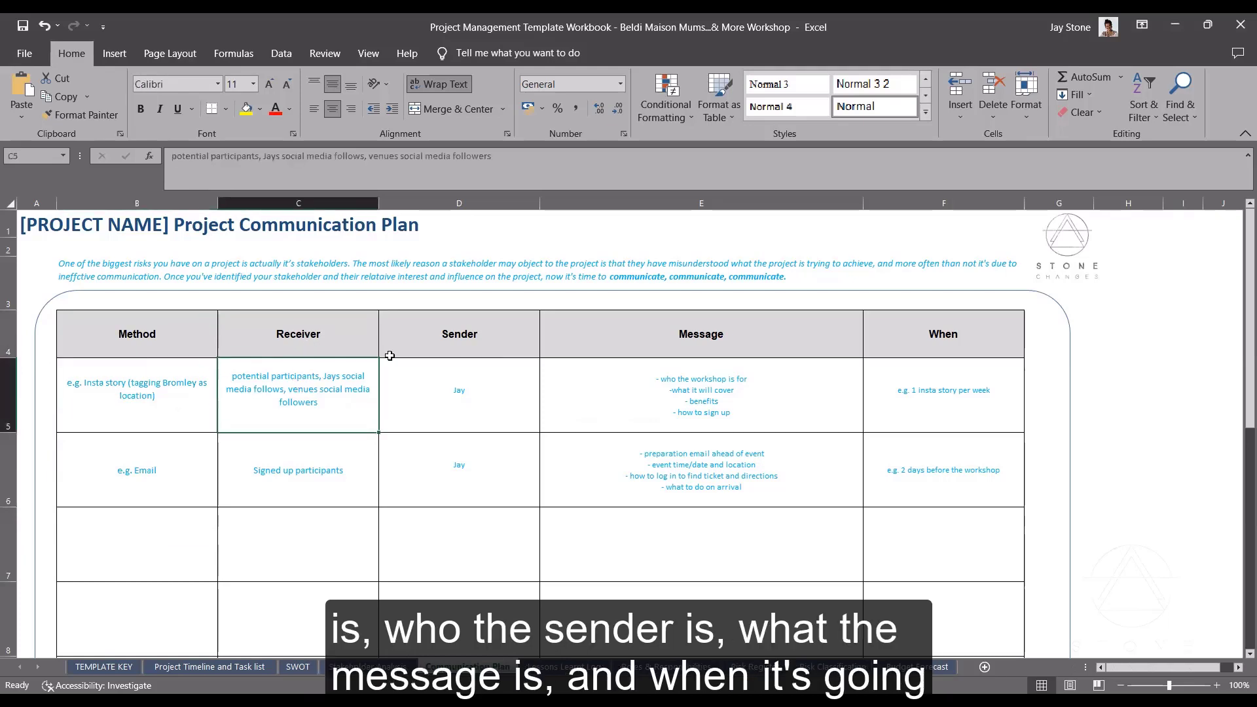
pyautogui.click(455, 334)
pyautogui.click(462, 398)
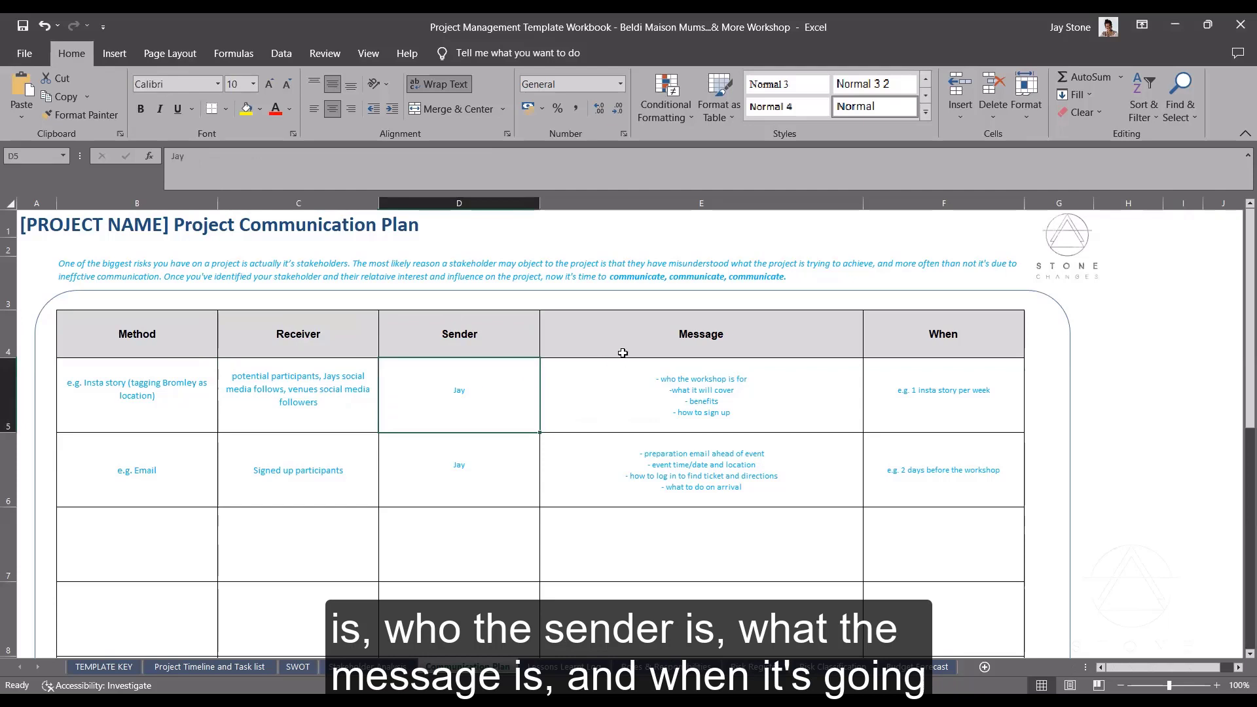
pyautogui.click(643, 417)
pyautogui.click(915, 347)
pyautogui.click(950, 407)
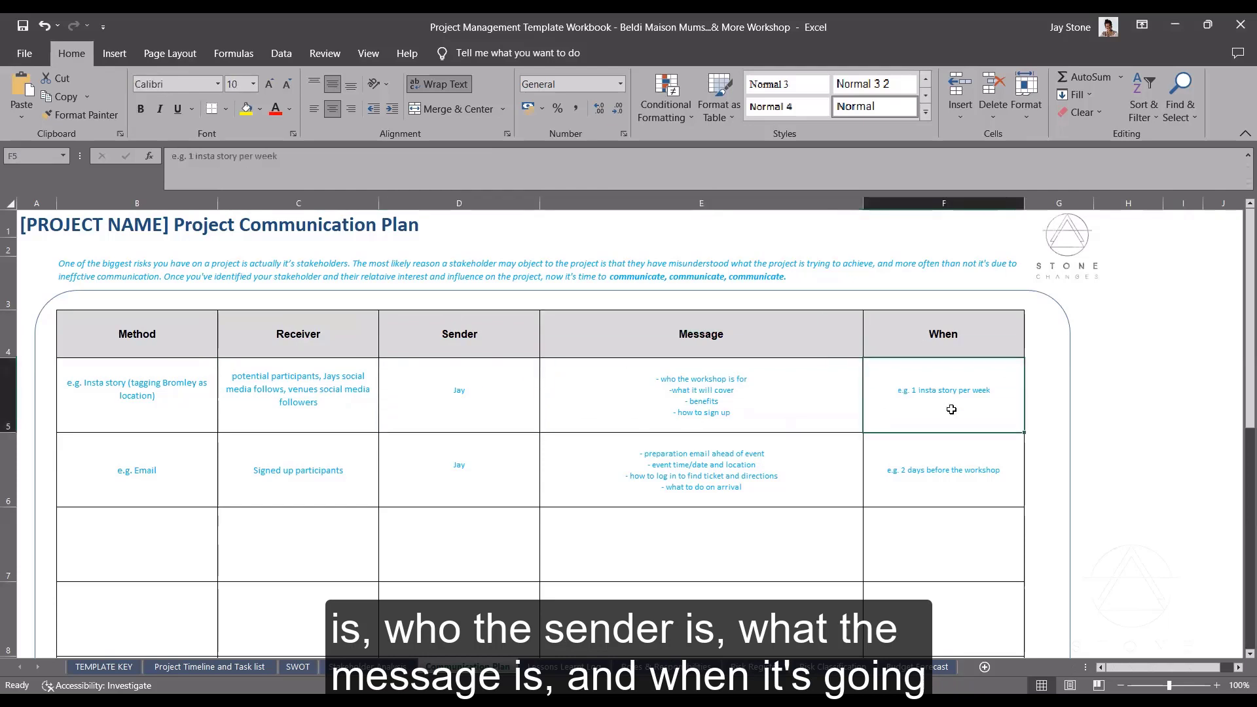
pyautogui.click(153, 390)
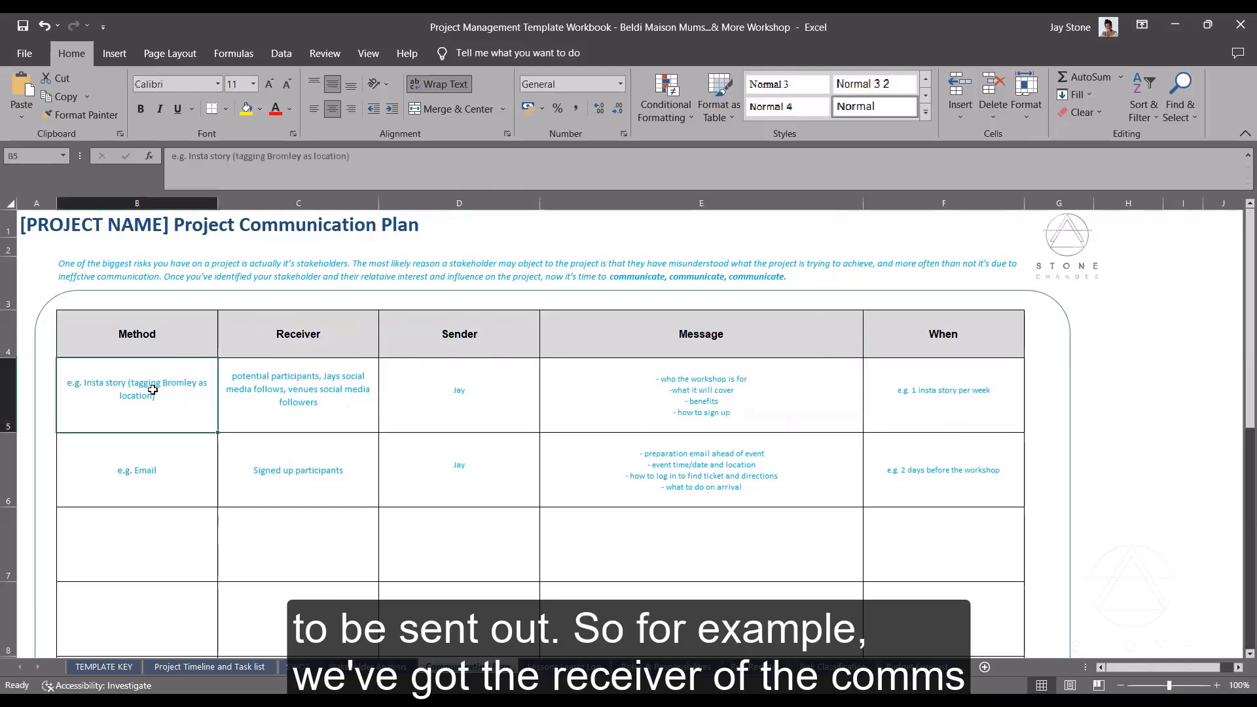
# Step: Make the Insta story receiver list potential participants plus the host's and venue's social media followers
pyautogui.click(259, 392)
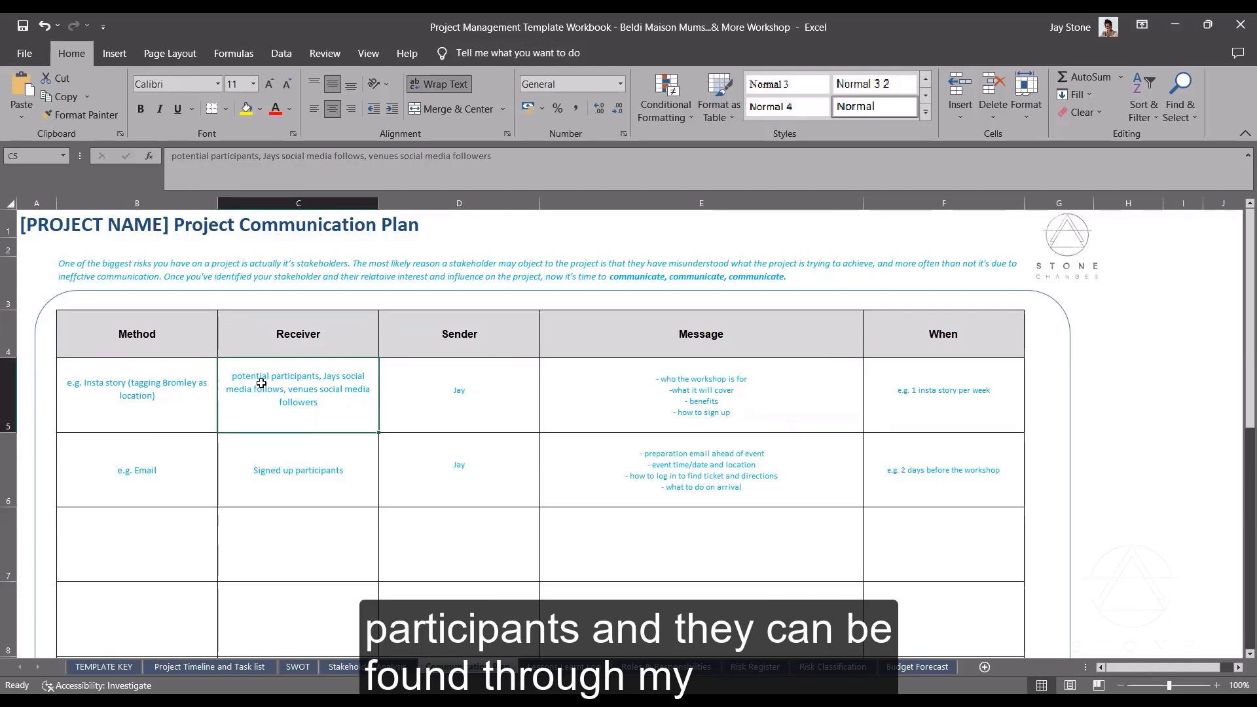
pyautogui.doubleClick(309, 383)
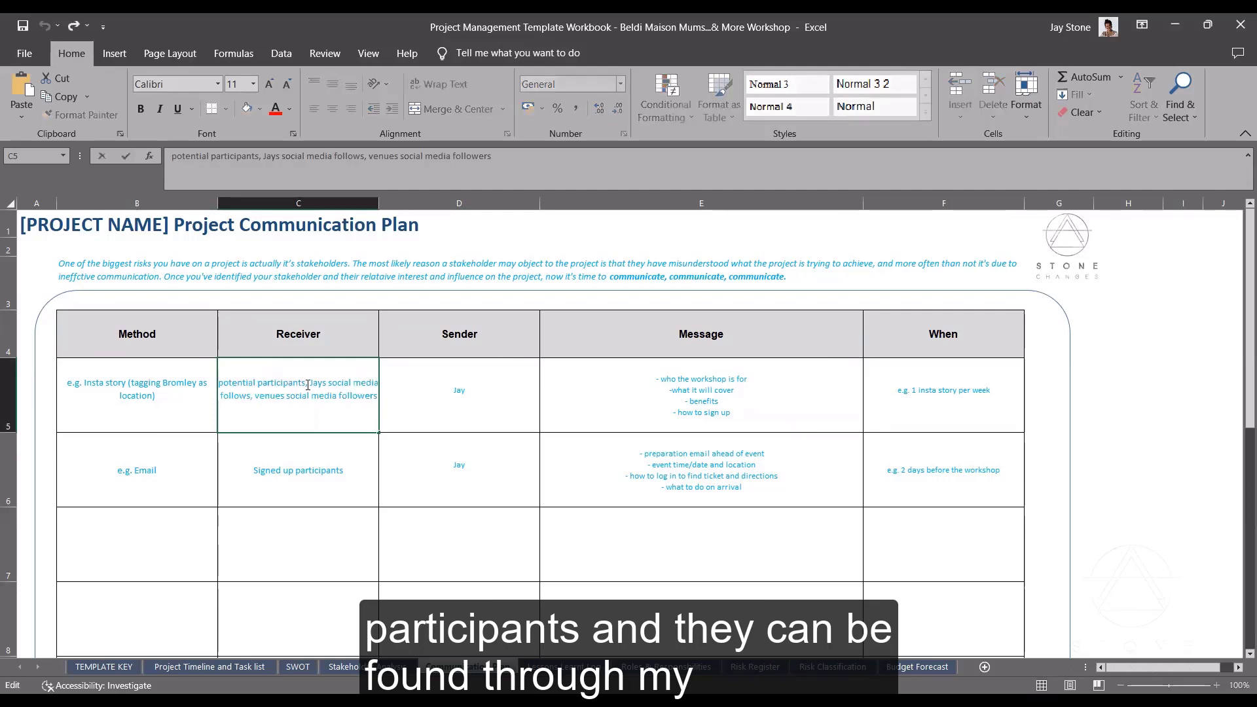
pyautogui.moveTo(309, 383); pyautogui.dragTo(370, 391)
pyautogui.click(309, 429)
pyautogui.press('Escape')
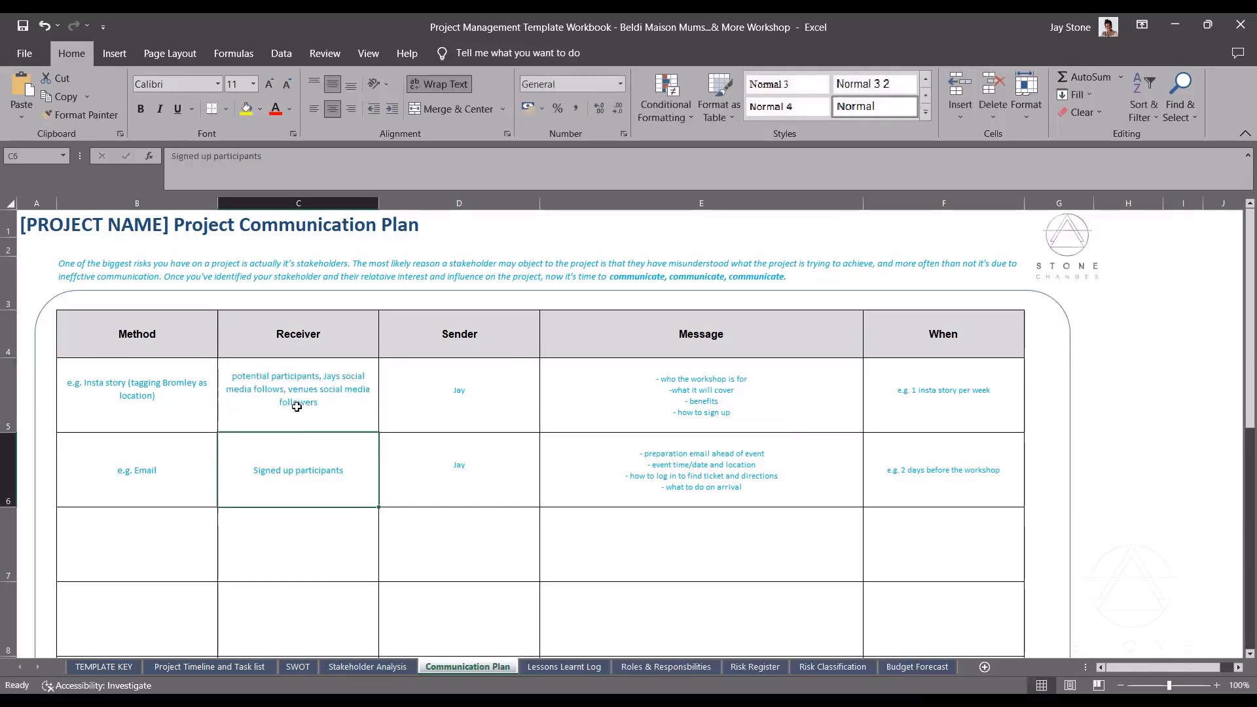
pyautogui.click(119, 383)
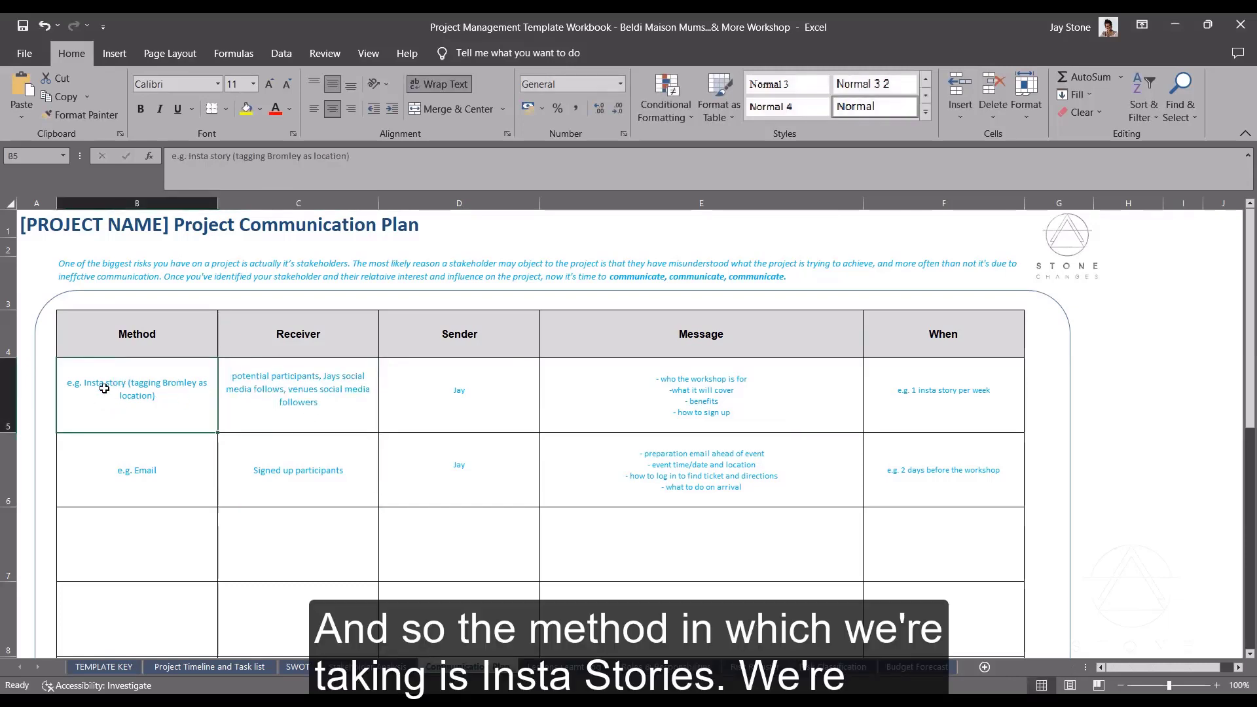
# Step: Append a note to B5 that the venue's and presenter's accounts are tagged, then review D5 and E5
pyautogui.doubleClick(158, 395)
pyautogui.write('- tagging')
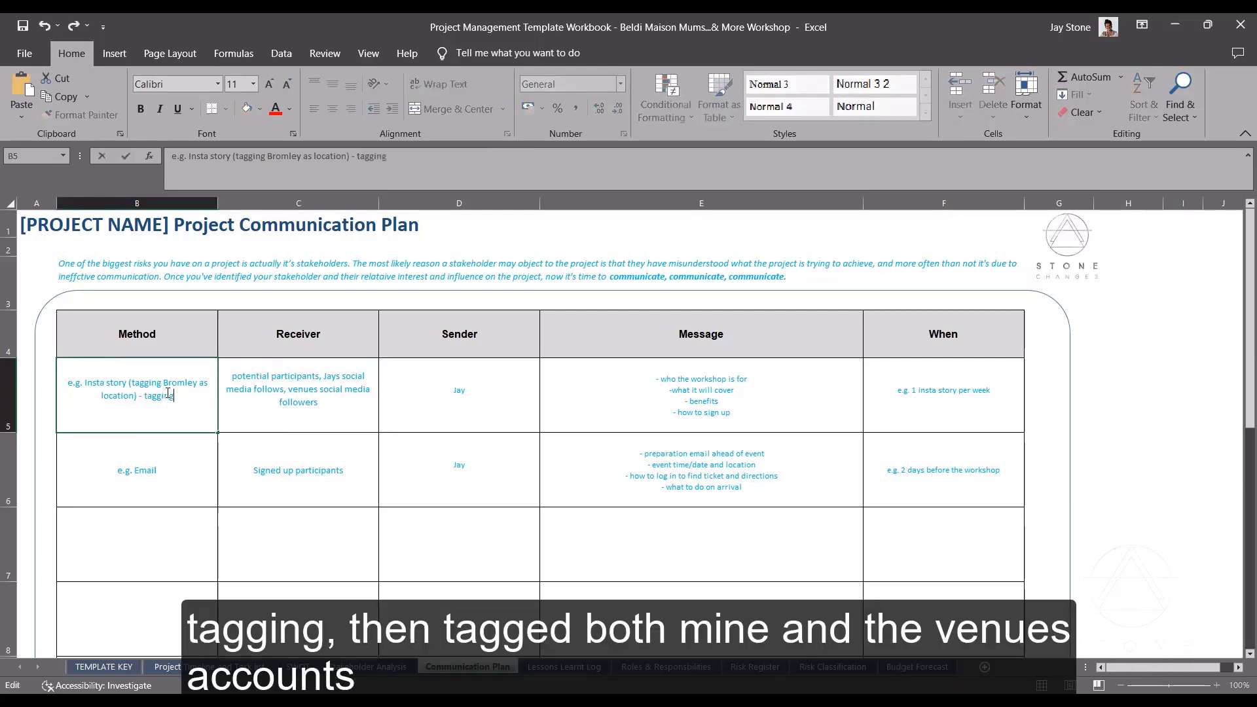
pyautogui.write(' venue and Jay')
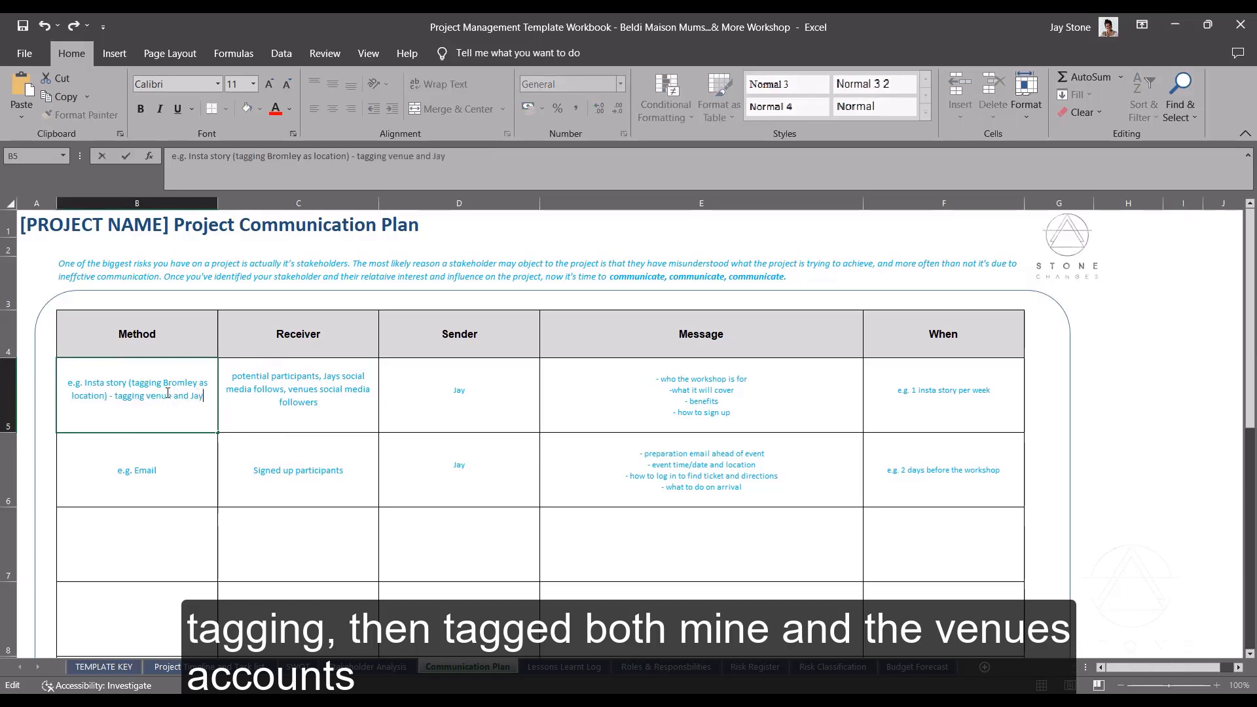
pyautogui.write('stonechanges accounts')
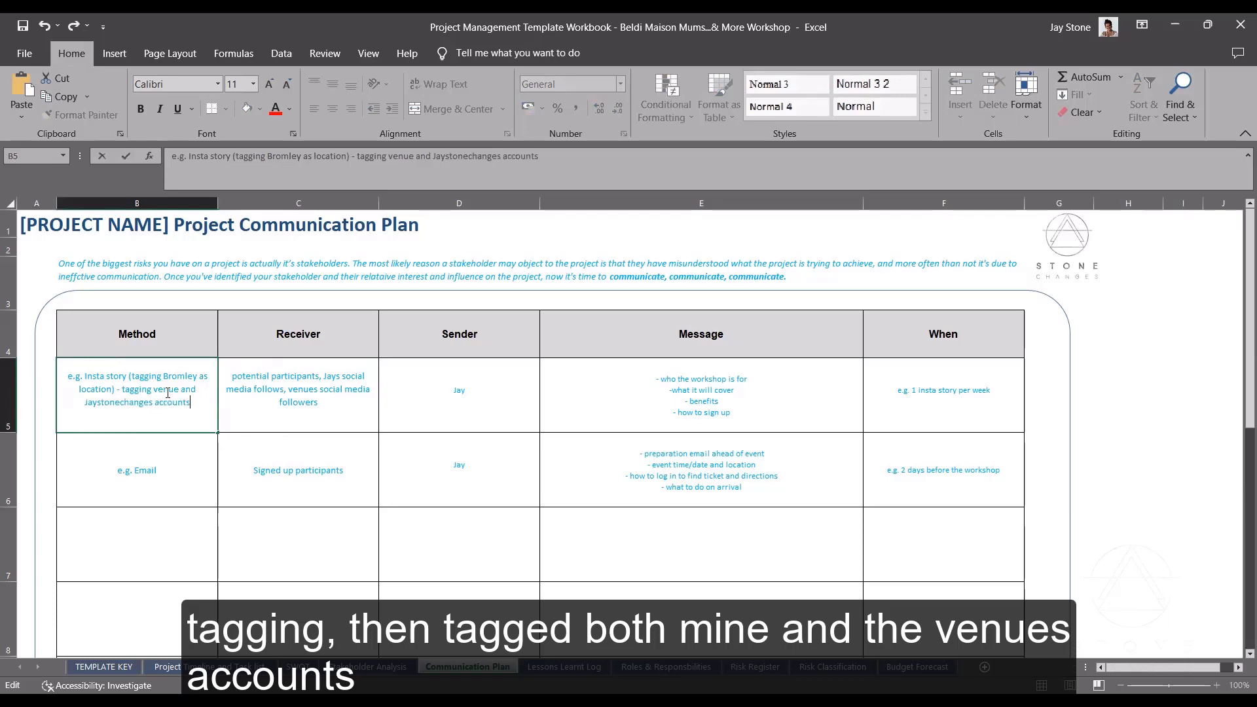
pyautogui.hotkey('alt', 'Return')
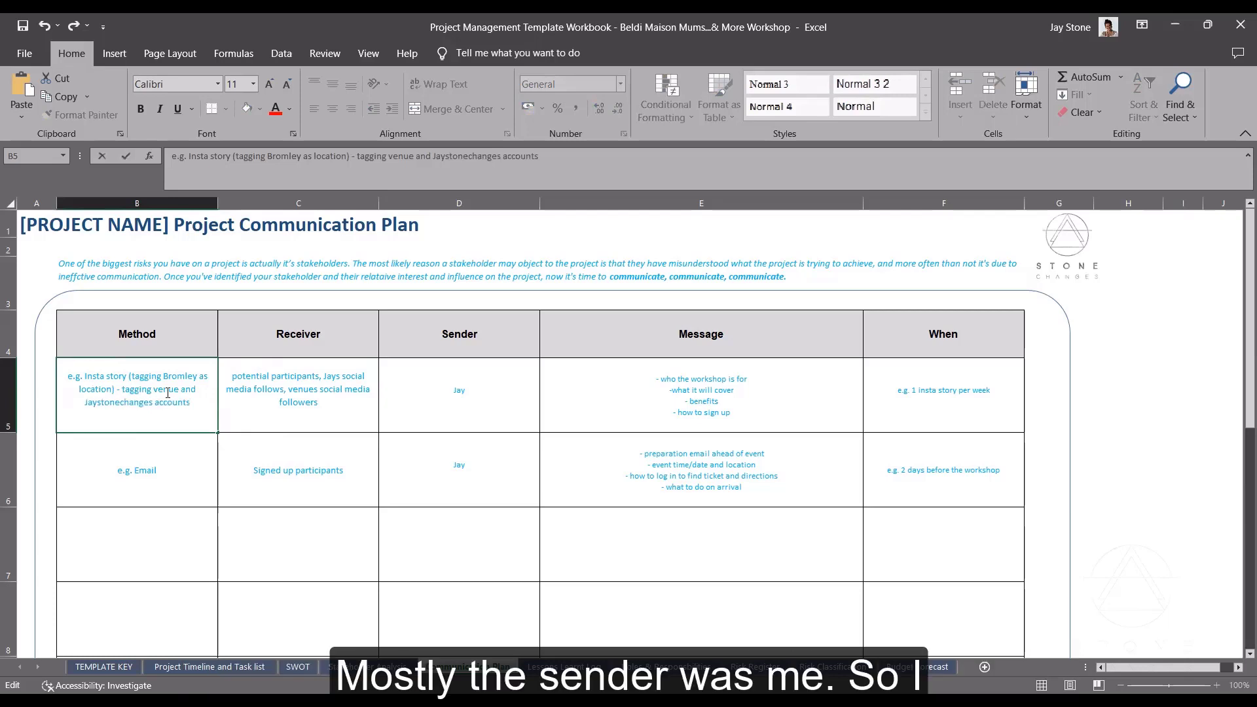
pyautogui.click(293, 371)
pyautogui.click(473, 400)
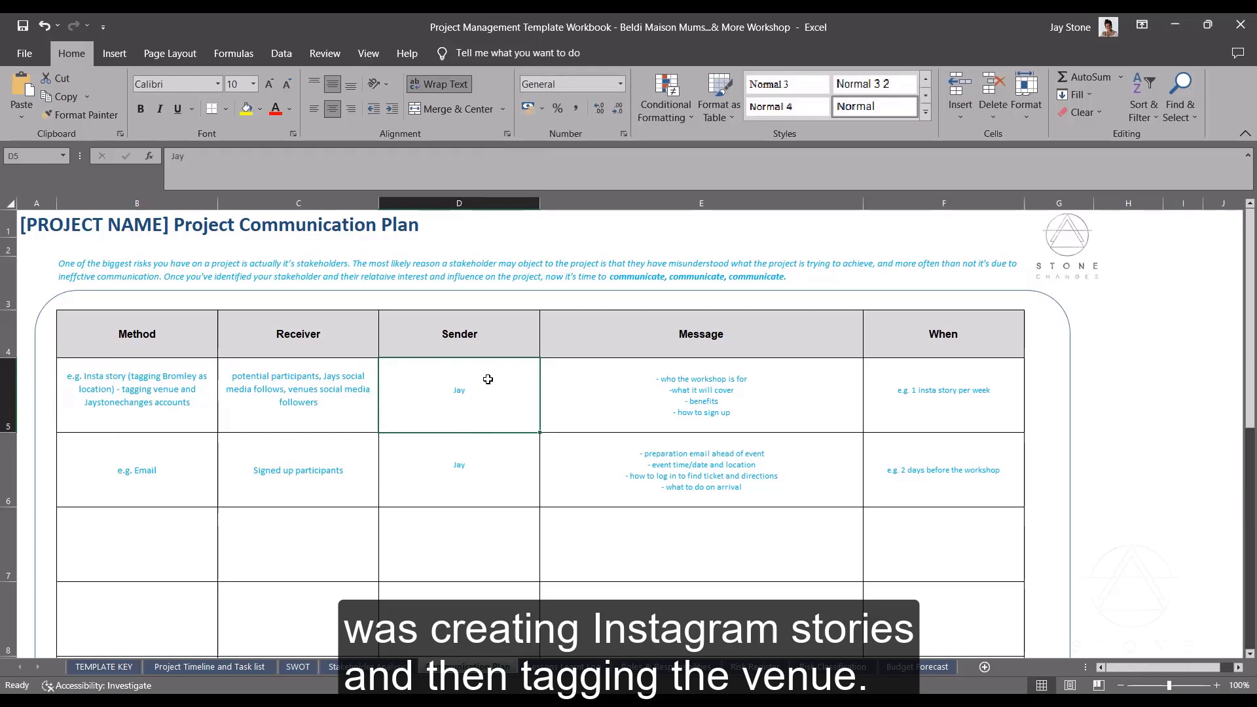
pyautogui.click(719, 403)
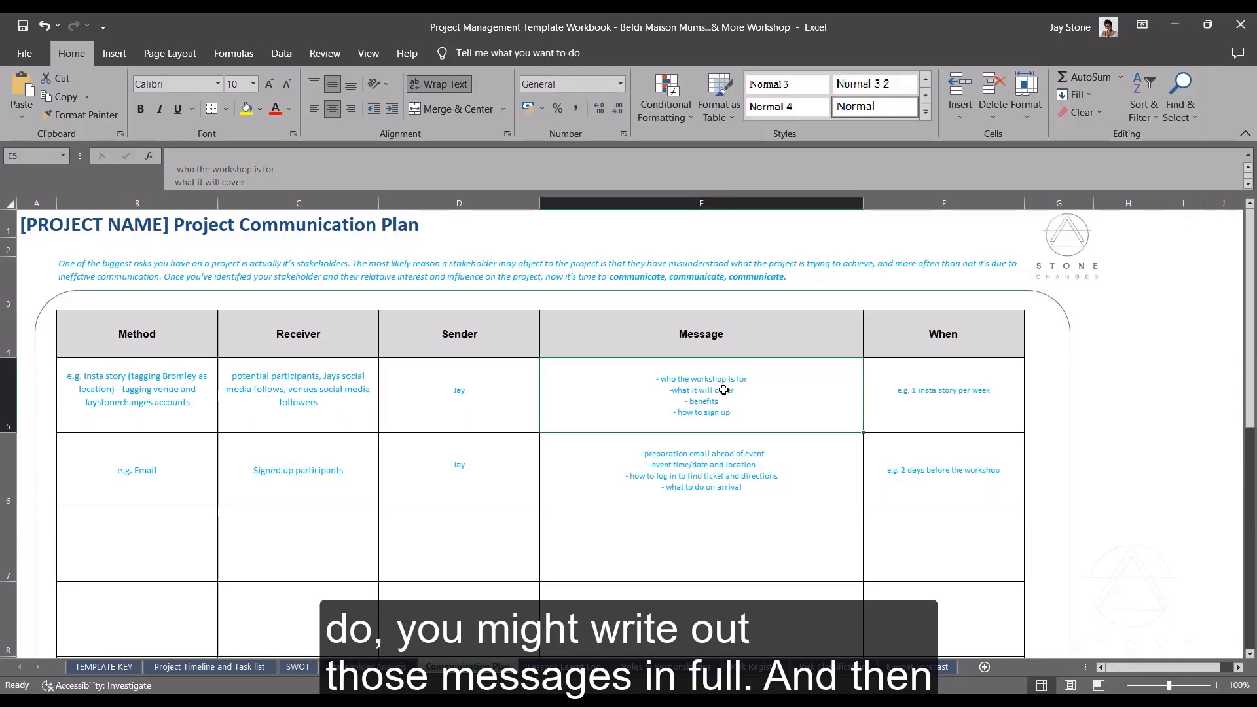
# Step: Review the Insta story message and timing, then the email row's receiver, sender, message and 2-days-before timing
pyautogui.doubleClick(738, 413)
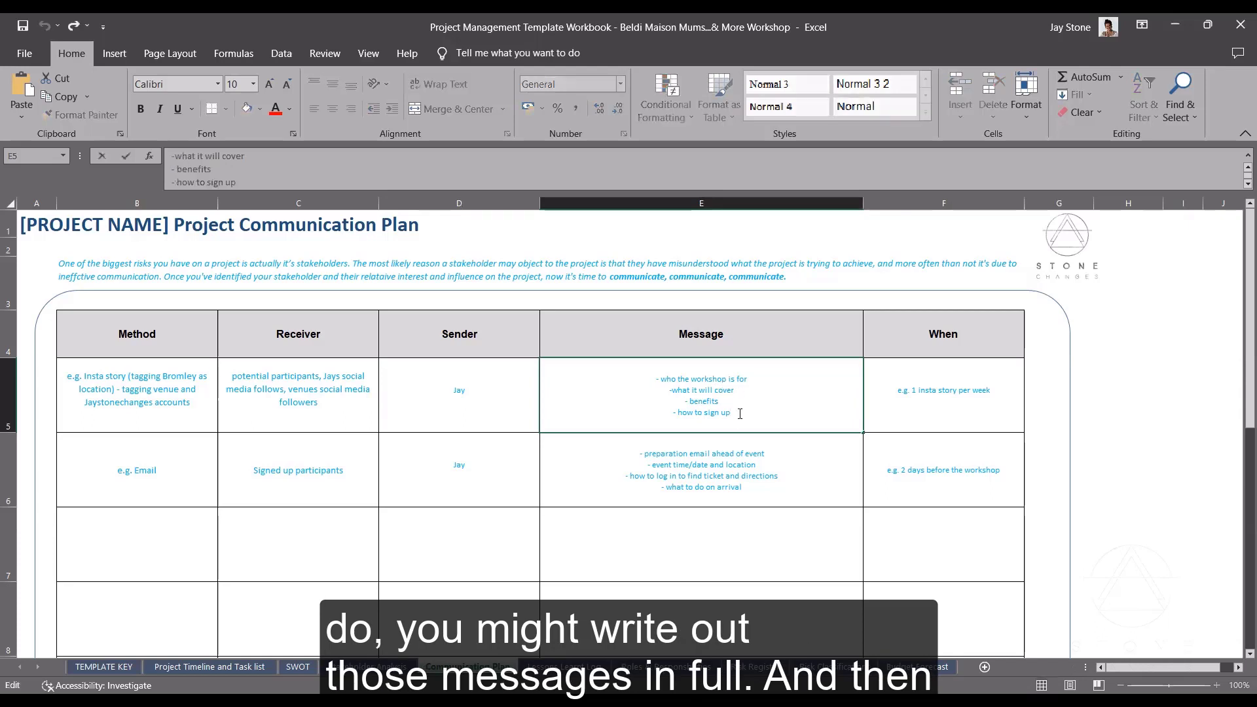
pyautogui.click(969, 392)
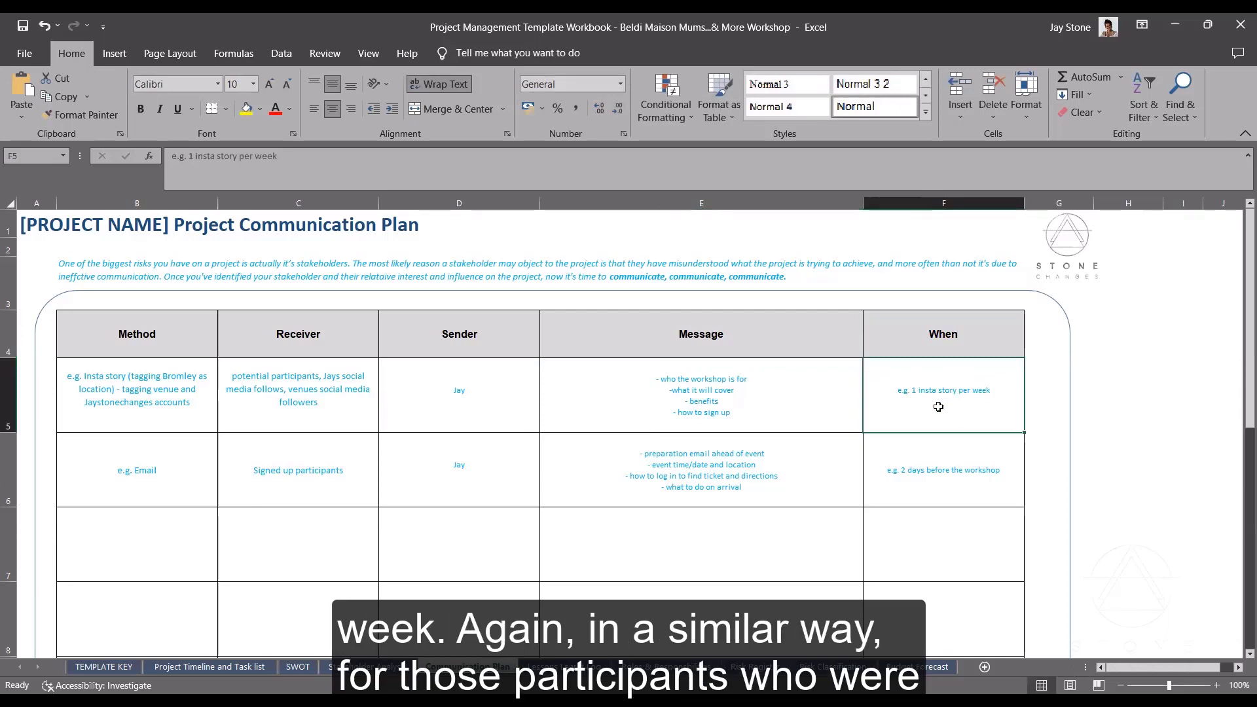
pyautogui.click(262, 465)
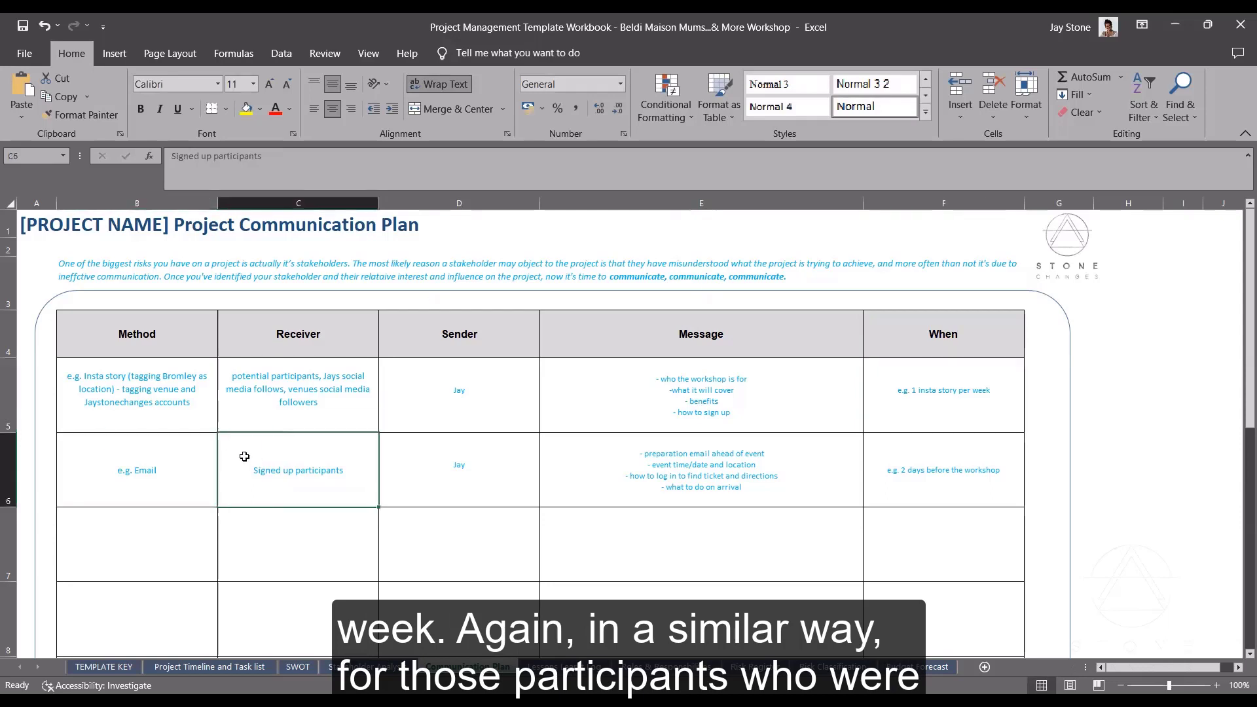
pyautogui.click(156, 468)
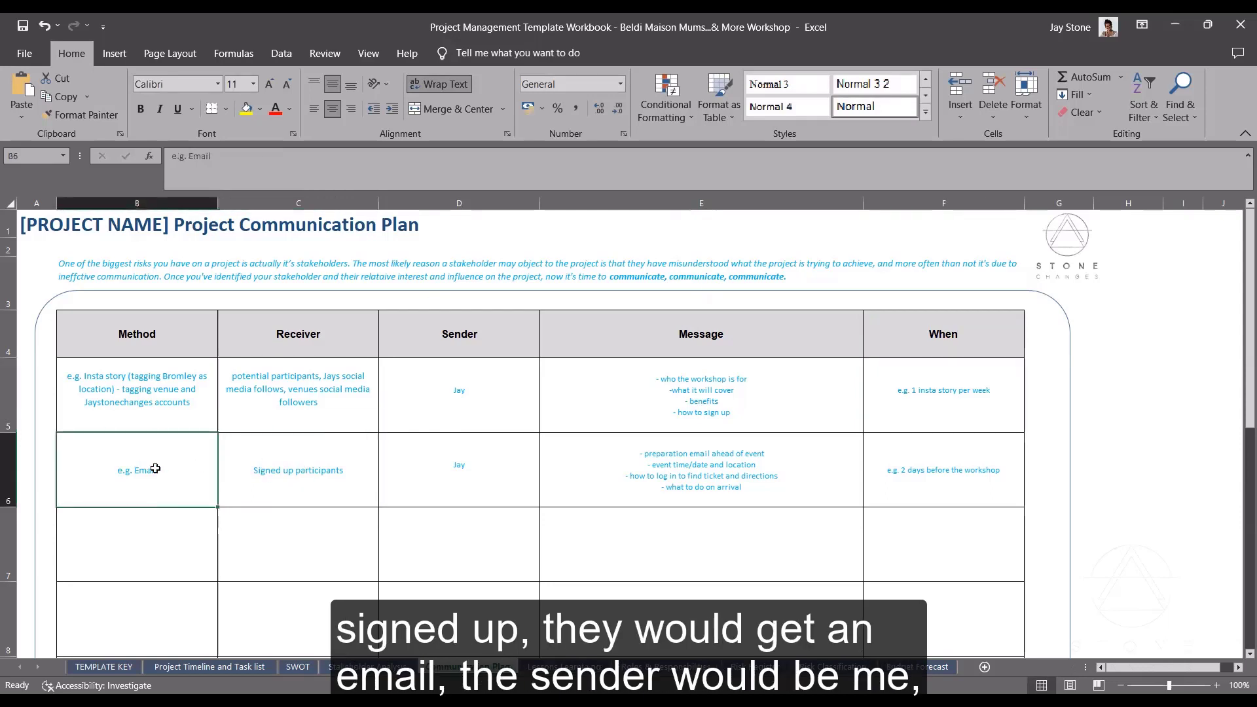
pyautogui.click(500, 466)
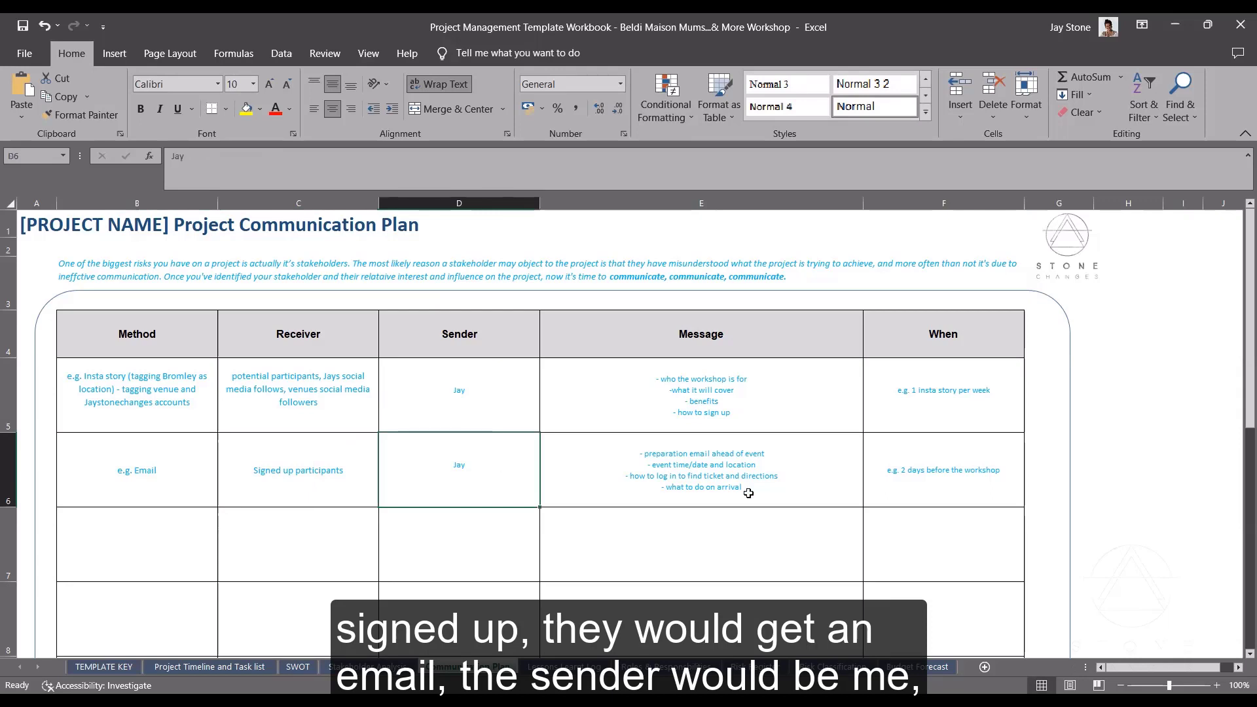
pyautogui.click(775, 492)
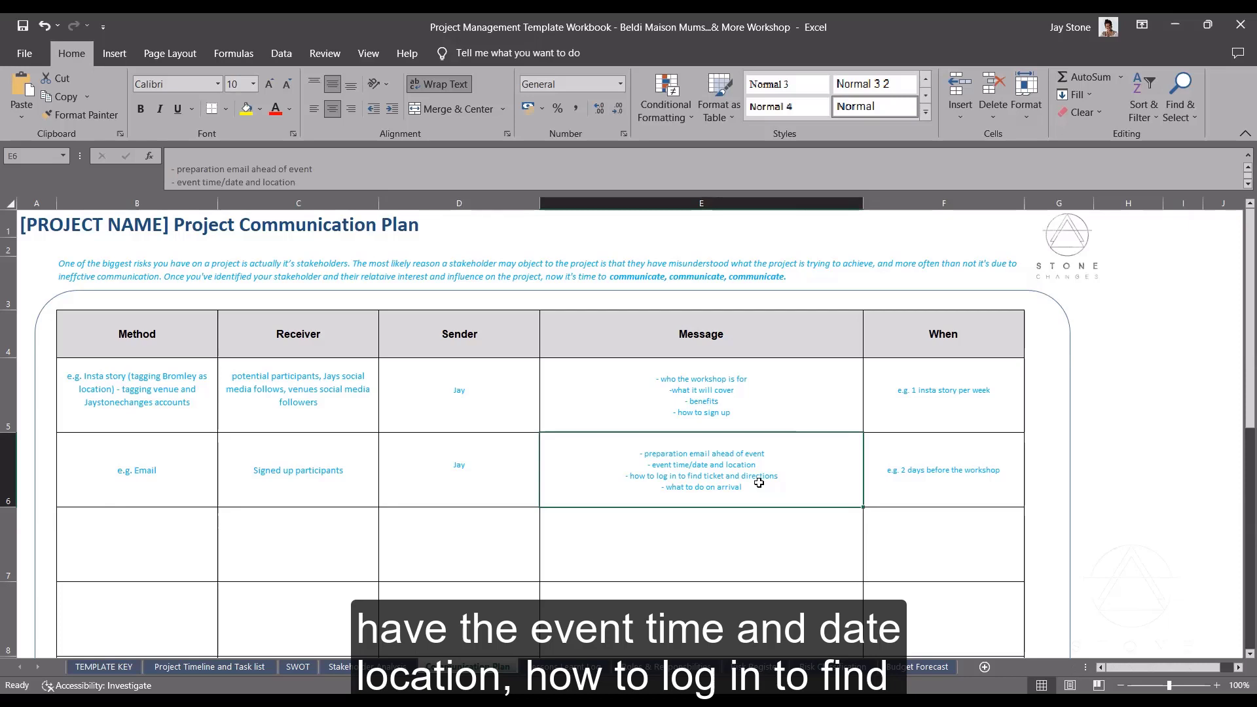
pyautogui.click(886, 473)
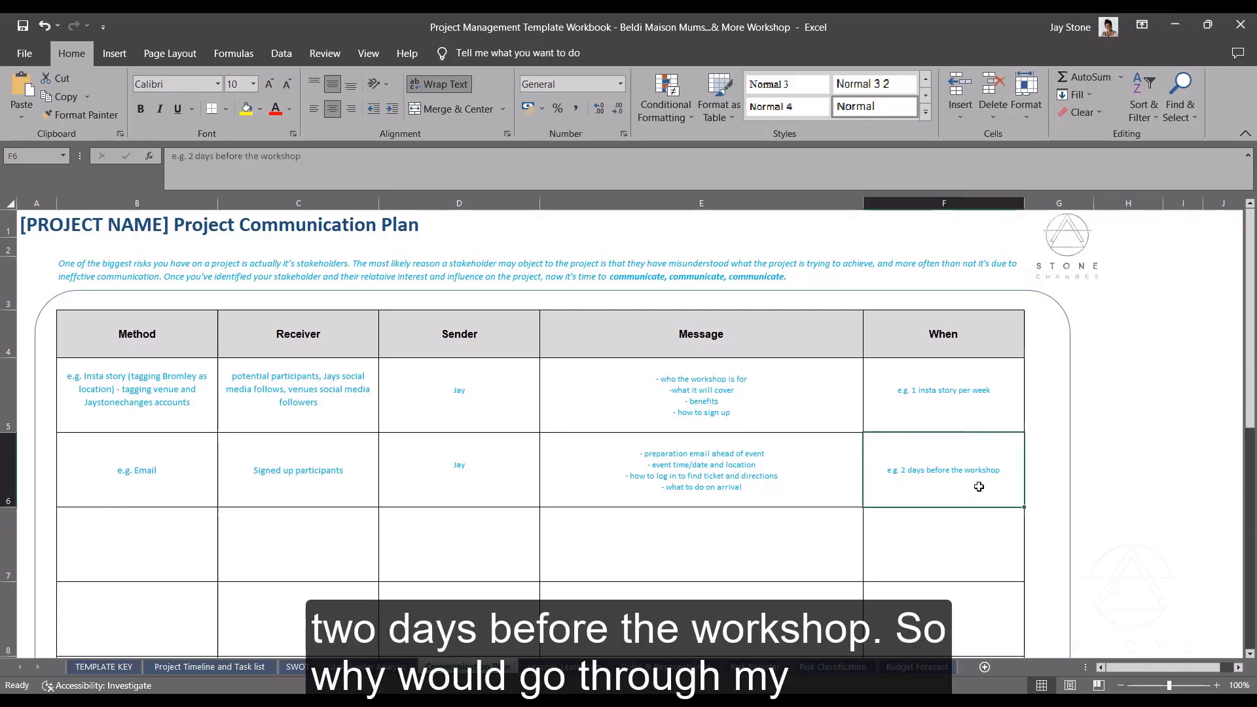
pyautogui.click(385, 667)
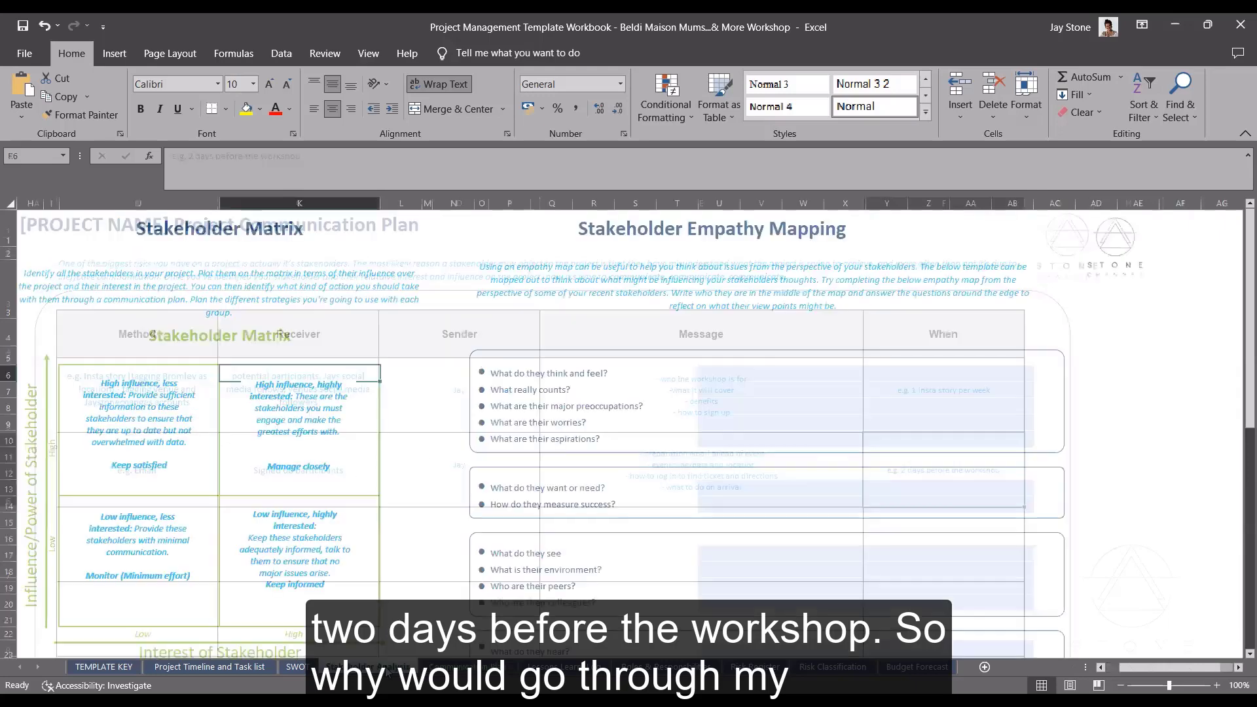
# Step: Scan the stakeholder matrices, return to Communication Plan, and select table range B5:F7
pyautogui.scroll(-3, 122, 362)
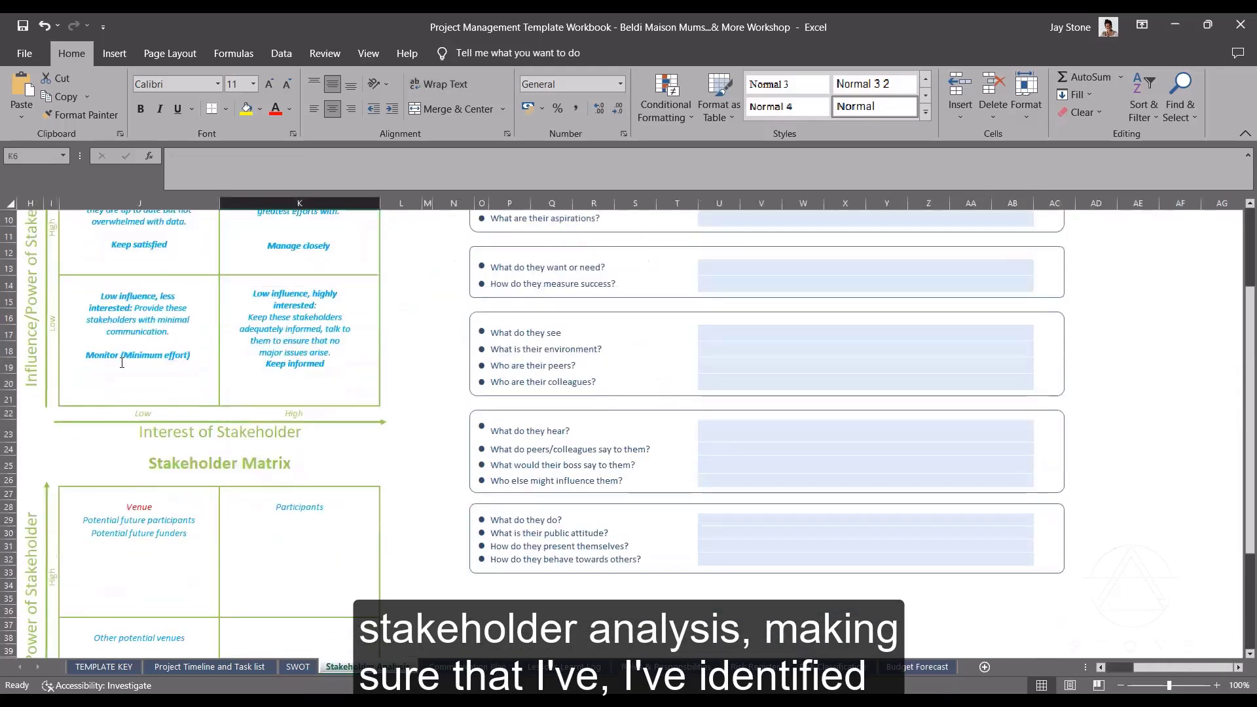
pyautogui.scroll(2, 298, 417)
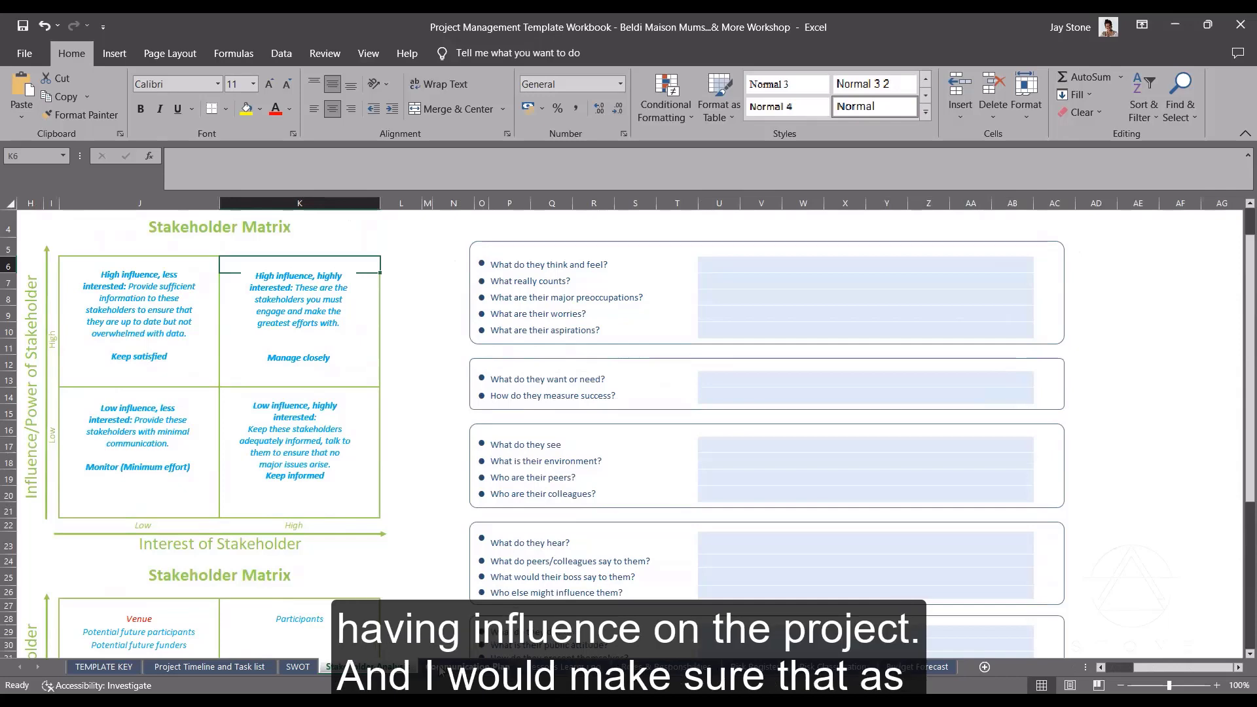
pyautogui.hotkey('ctrl', 'pagedown')
pyautogui.hotkey('shift', 'Right')
pyautogui.hotkey('shift', 'Right')
pyautogui.hotkey('shift', 'Right')
pyautogui.hotkey('shift', 'Right')
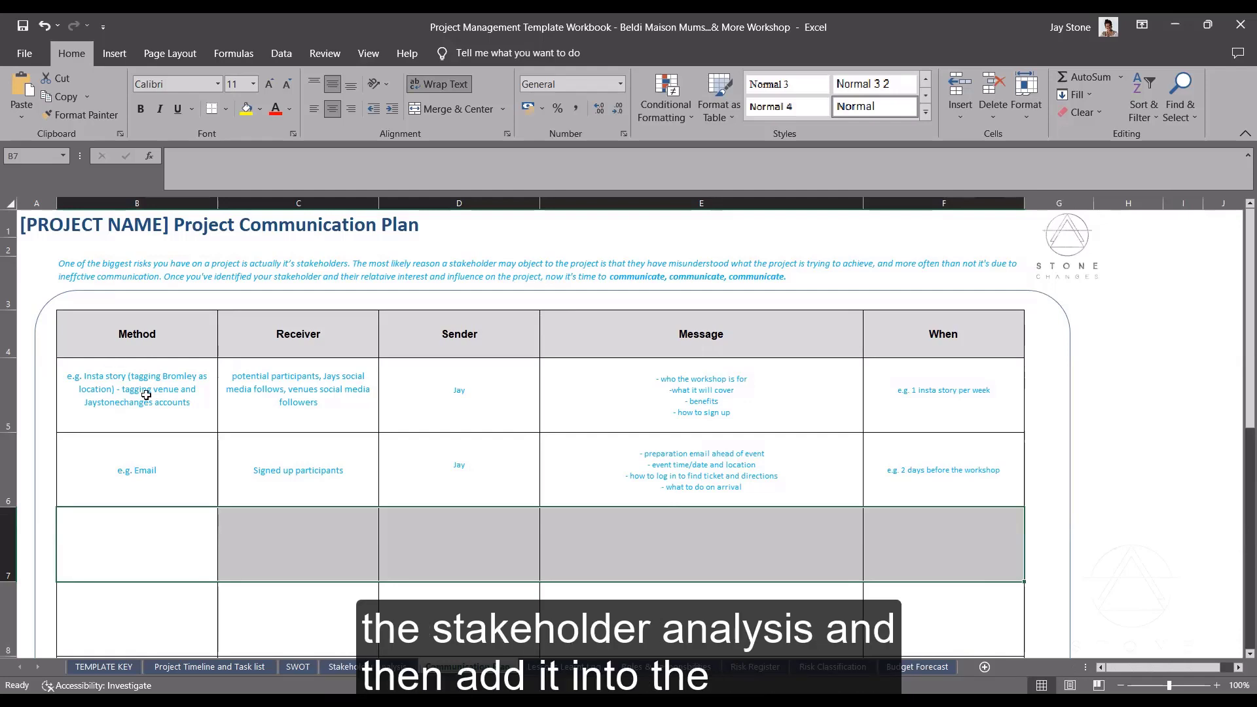
pyautogui.moveTo(146, 395); pyautogui.dragTo(940, 540)
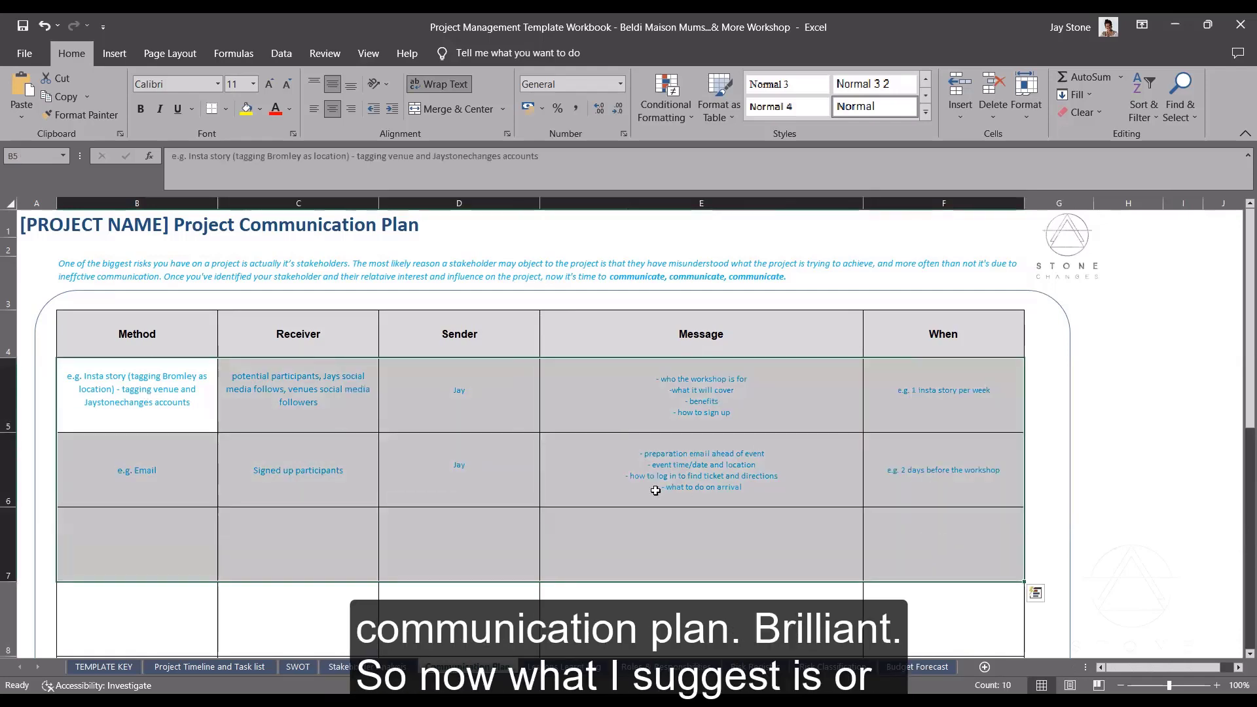